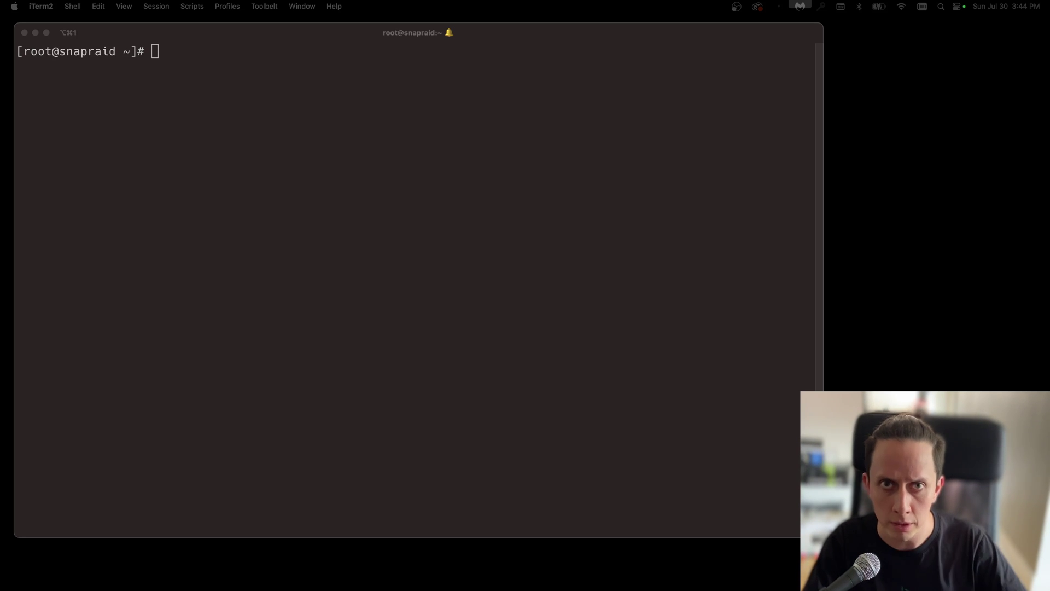
# Comment out the snapraid-runner job in /etc/crontab with a leading # and save it in vim
pyautogui.write('vim ')
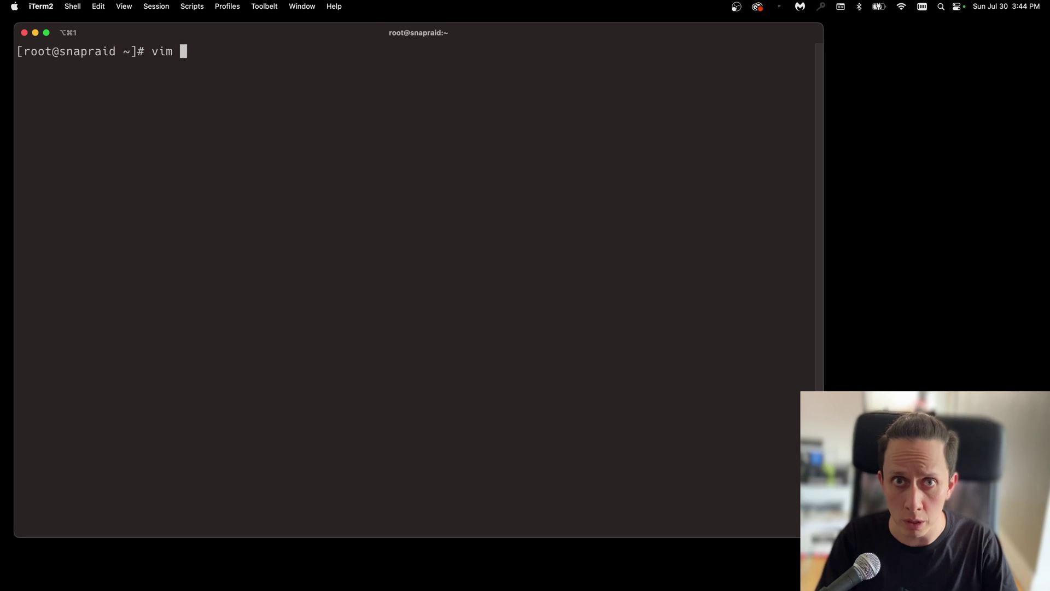
pyautogui.write('/etc/crontab')
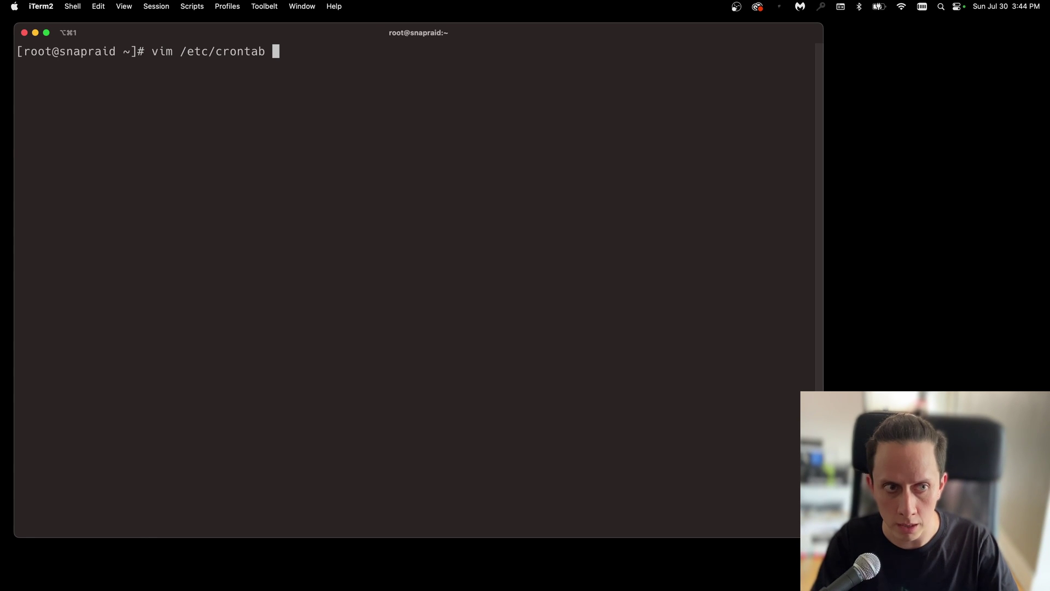
pyautogui.press('Return')
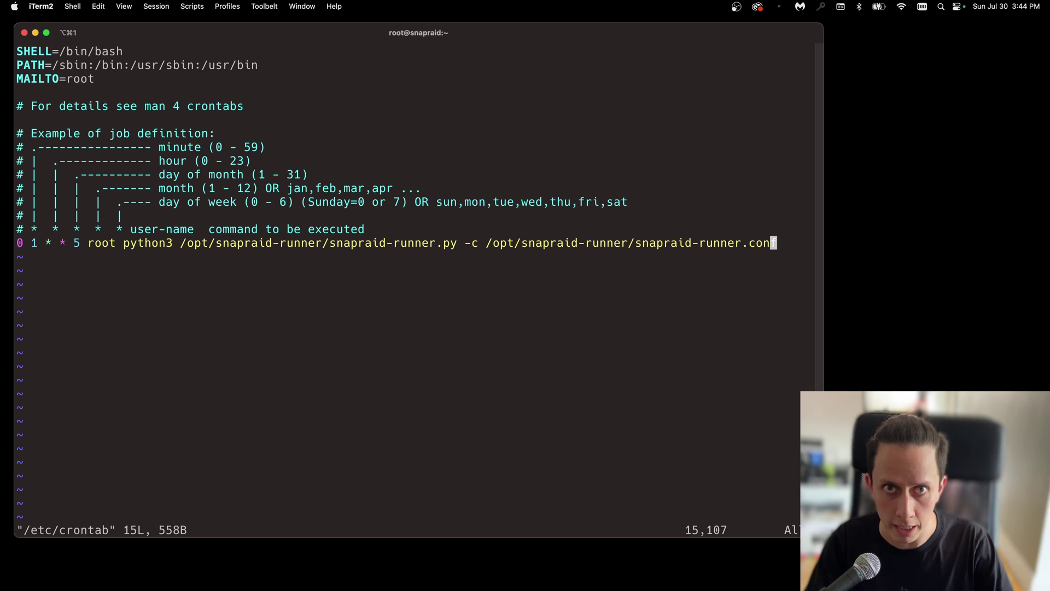
pyautogui.press('0')
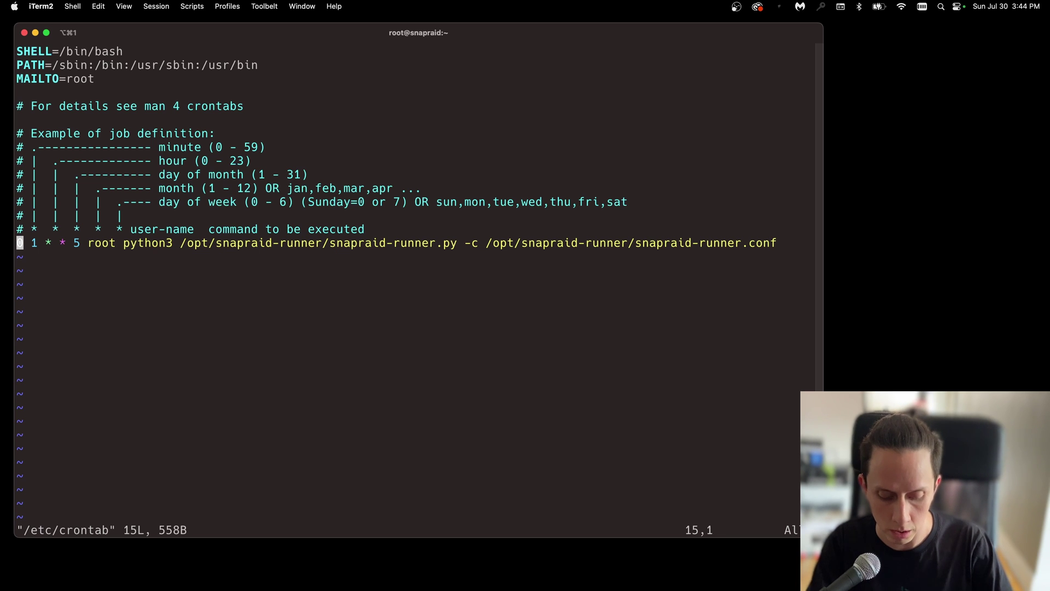
pyautogui.write('i')
pyautogui.write('#')
pyautogui.press('Escape')
pyautogui.write(':wq')
pyautogui.press('Return')
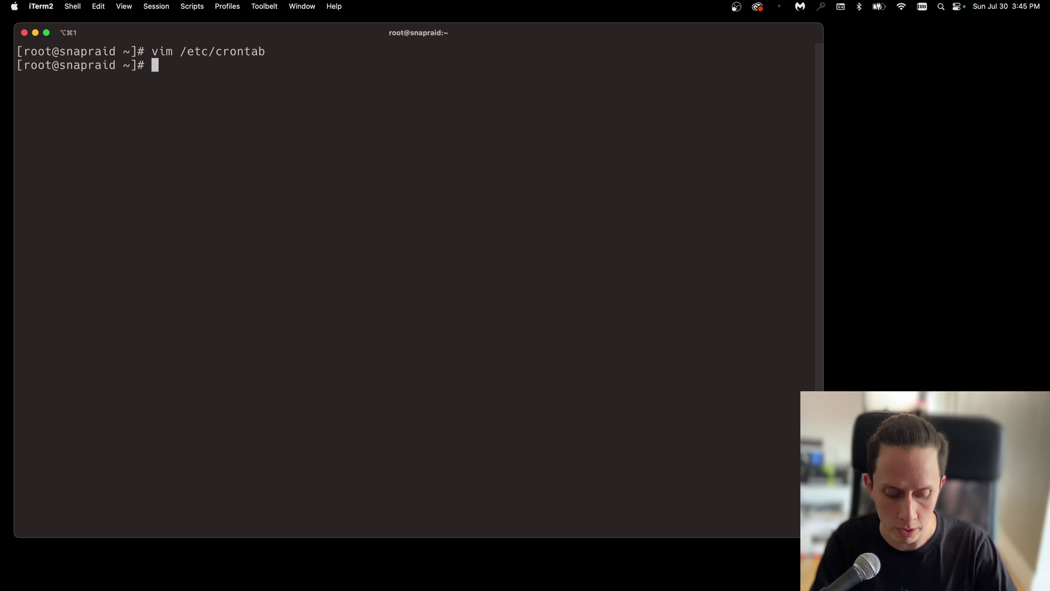
pyautogui.write('snapraid check')
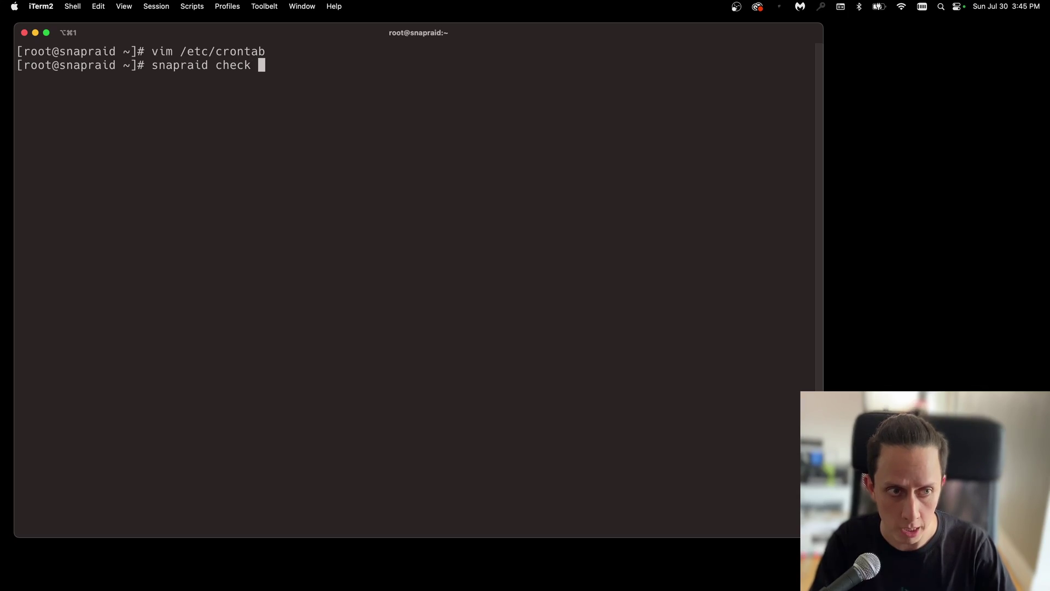
# Run snapraid check, which reports 13435 errors and 0 unrecoverable, with disk2's files missing
pyautogui.press('Return')
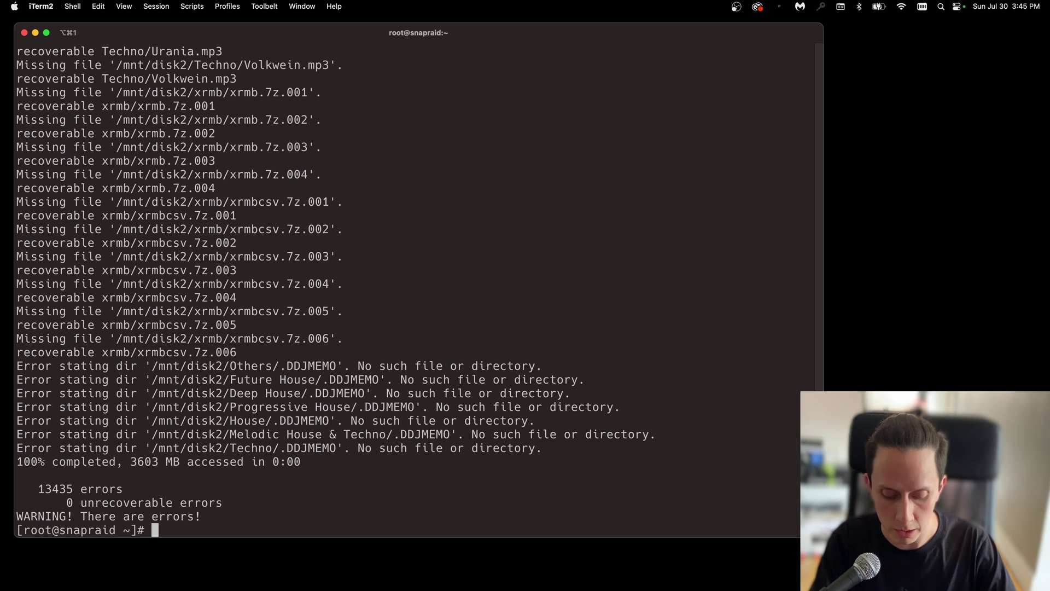
# List block devices with lsblk and highlight the /mnt/disk2, /mnt/disk1 and /mnt/parity mount points
pyautogui.write('lsblk')
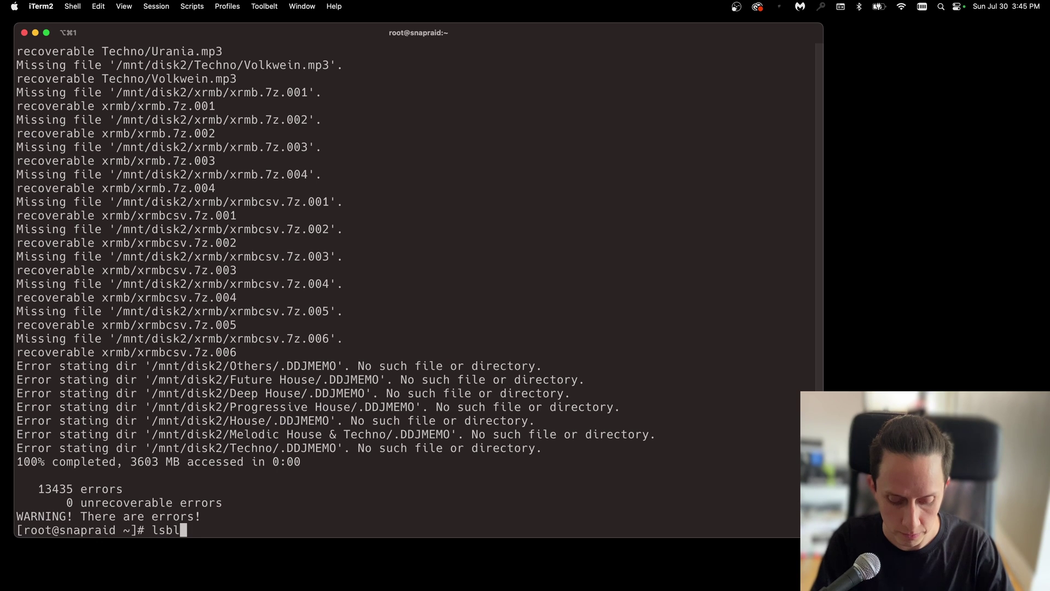
pyautogui.press('Return')
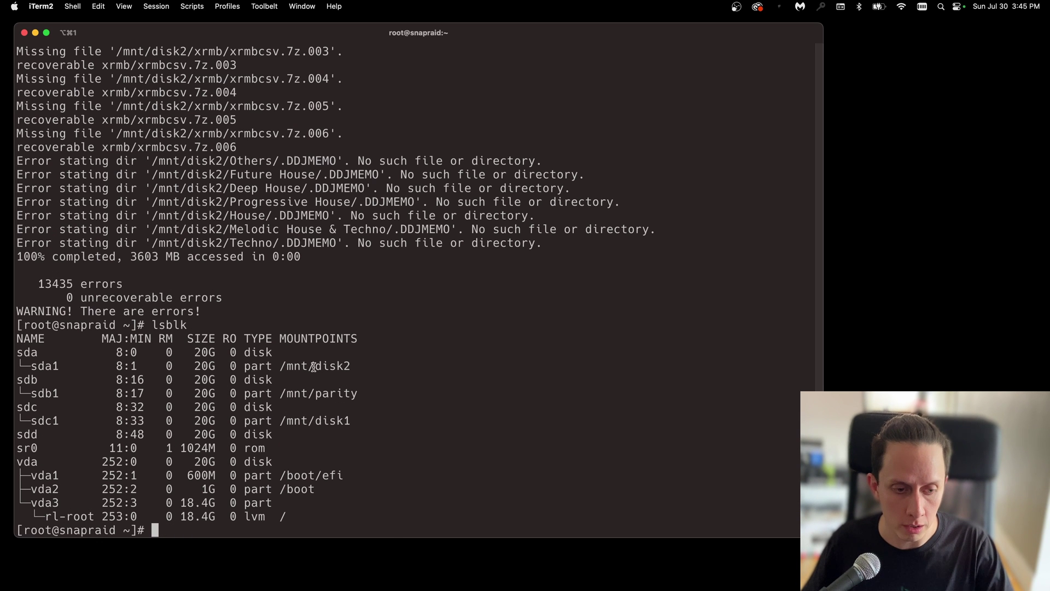
pyautogui.moveTo(281, 366); pyautogui.dragTo(350, 366)
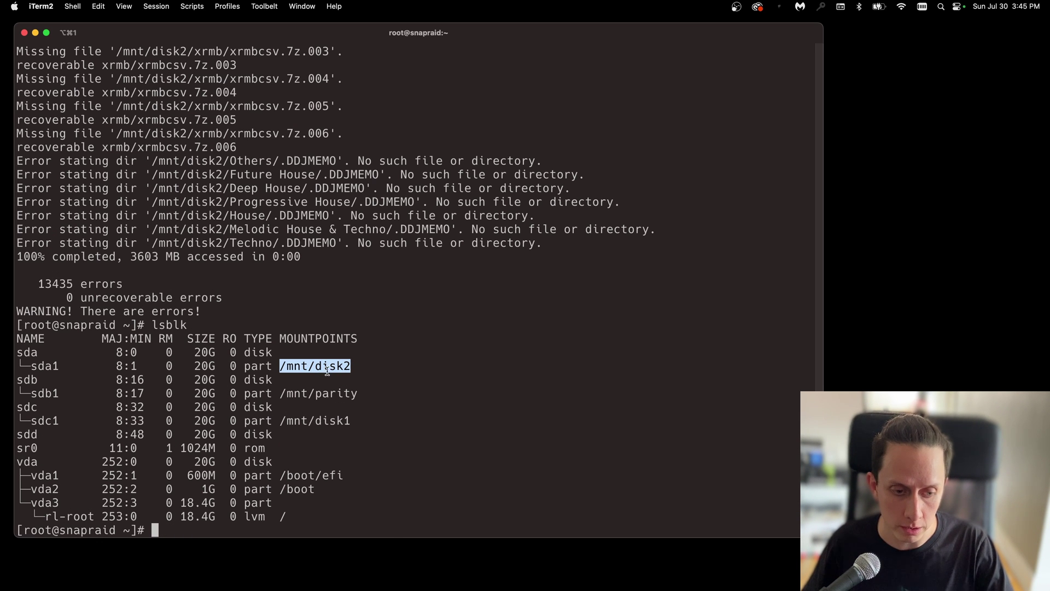
pyautogui.moveTo(281, 422); pyautogui.dragTo(357, 423)
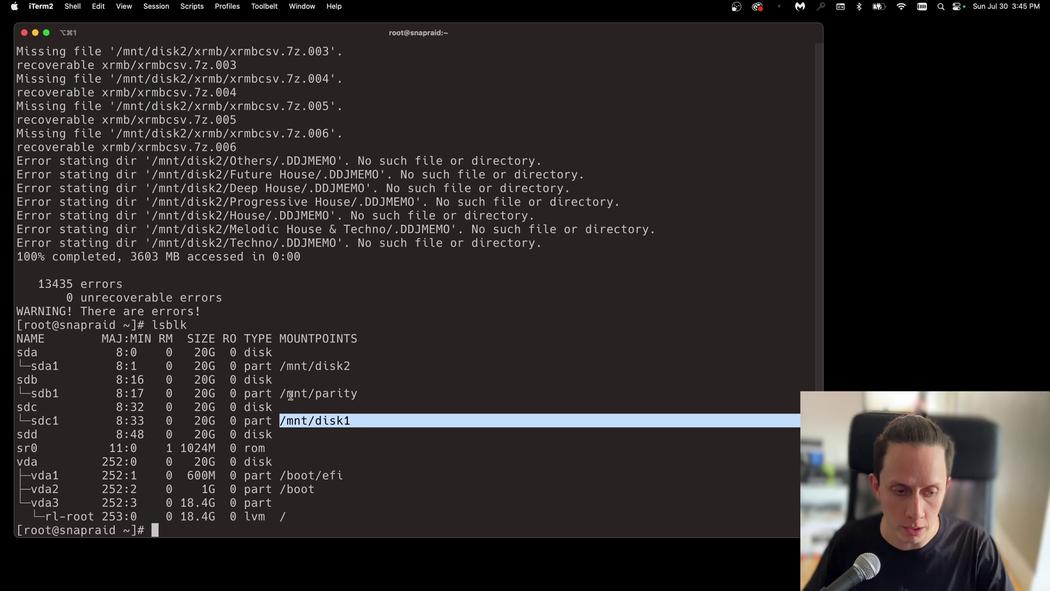
pyautogui.moveTo(279, 394); pyautogui.dragTo(356, 394)
pyautogui.click(354, 395)
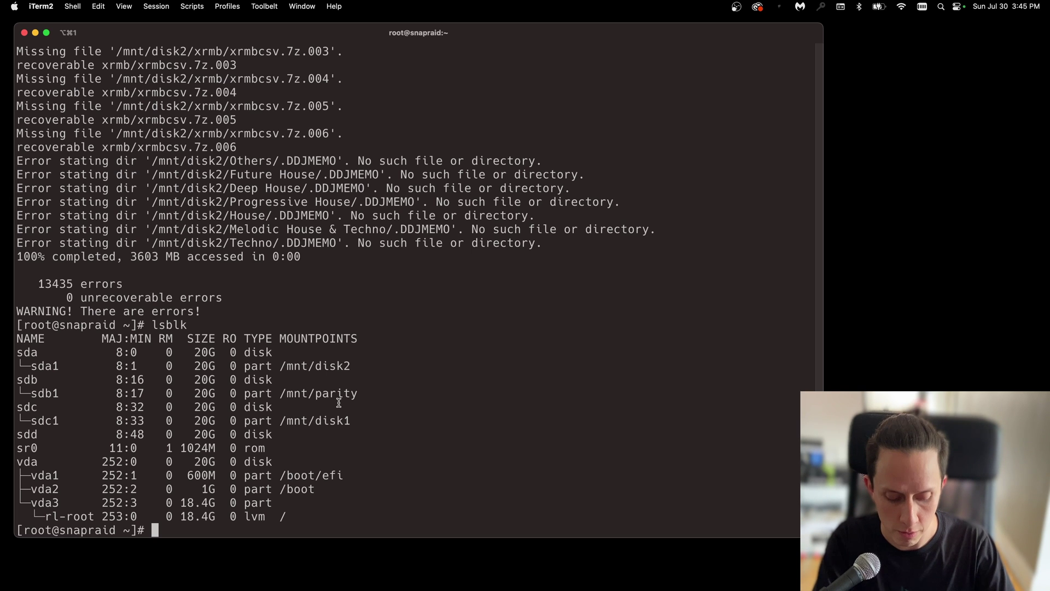
# List the contents of /mnt/disk1, showing its music genre folders
pyautogui.write('cd /mnt/')
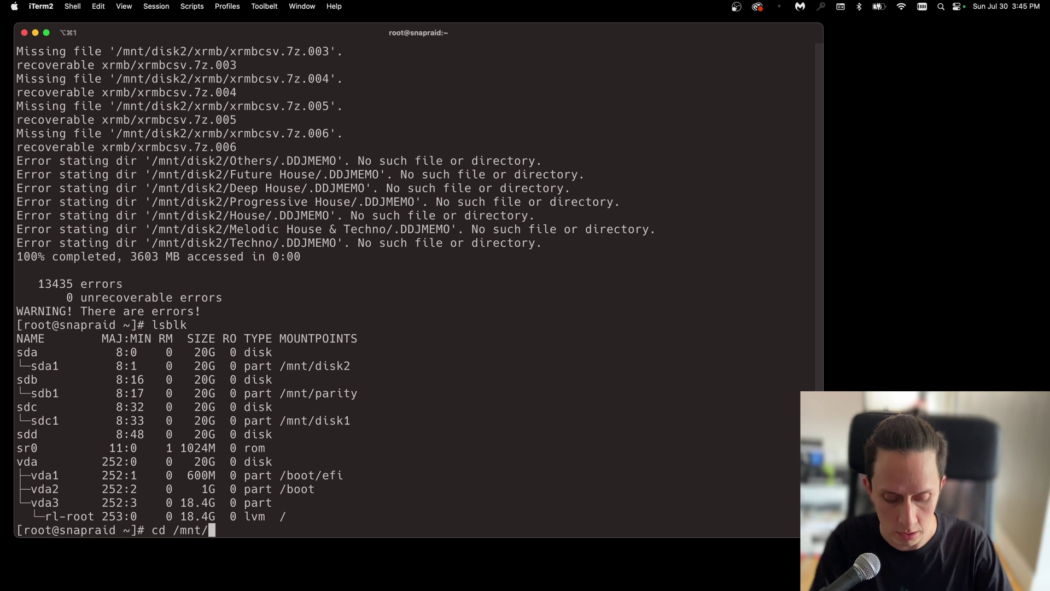
pyautogui.write('dis')
pyautogui.press('Tab')
pyautogui.write('1')
pyautogui.press('Return')
pyautogui.write('ls -l')
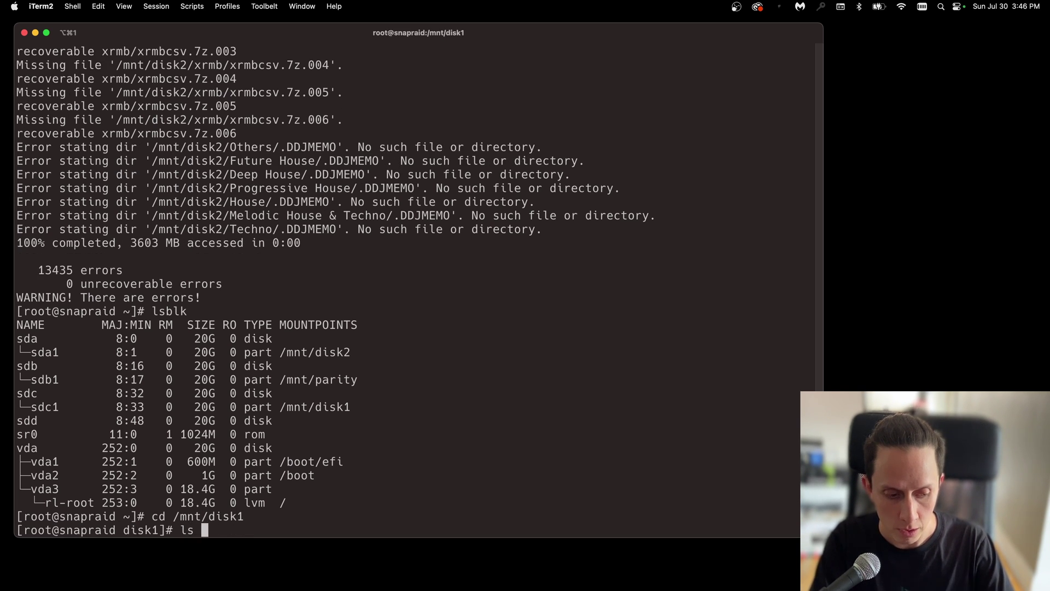
pyautogui.press('Return')
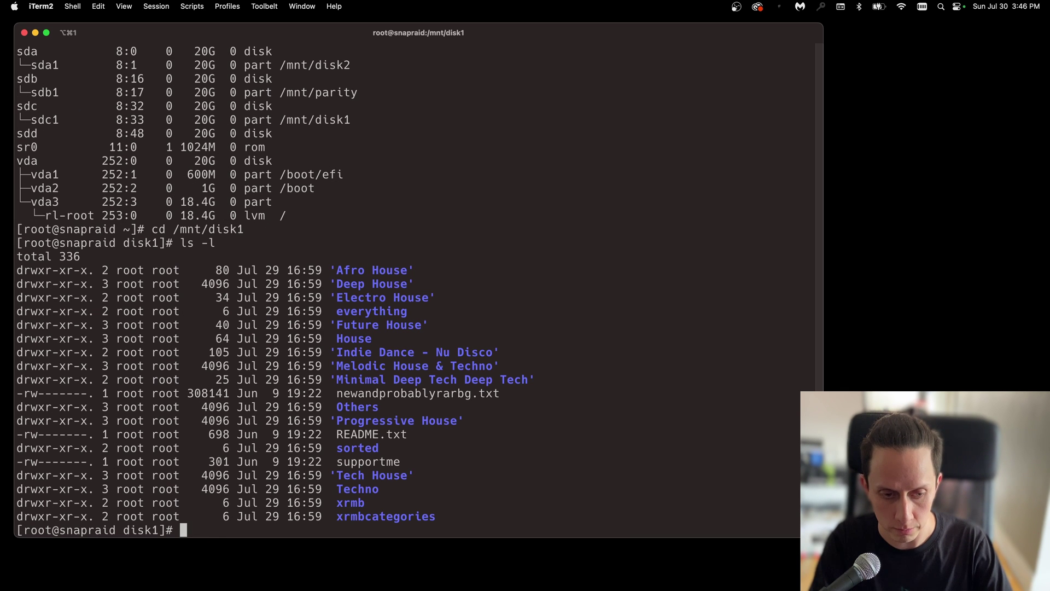
# List /mnt/disk2 to confirm it is empty (total 0)
pyautogui.write('cd /mnt/disk')
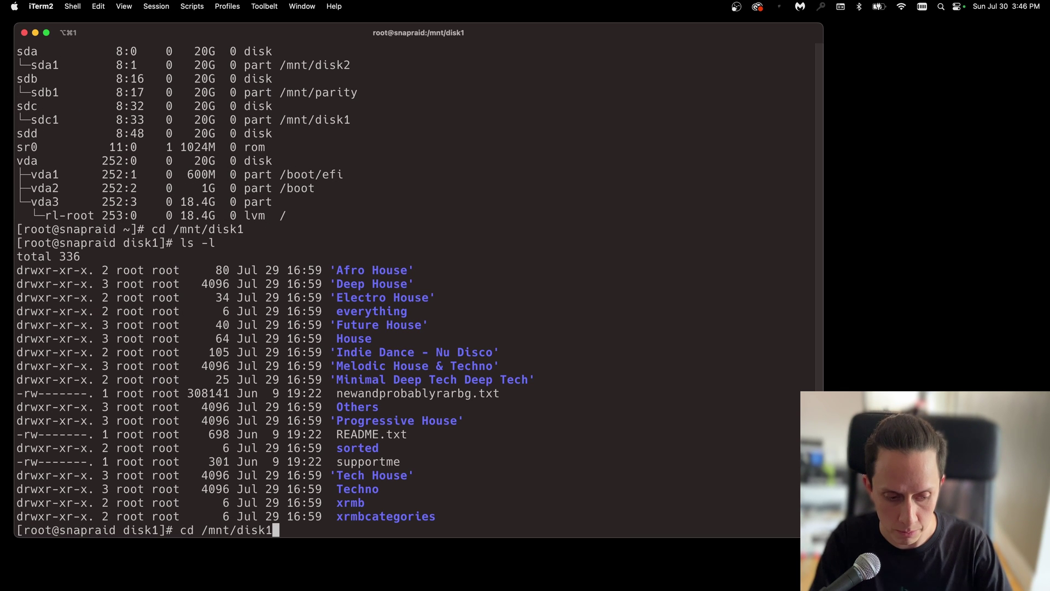
pyautogui.write('2')
pyautogui.press('Return')
pyautogui.write('ls -l')
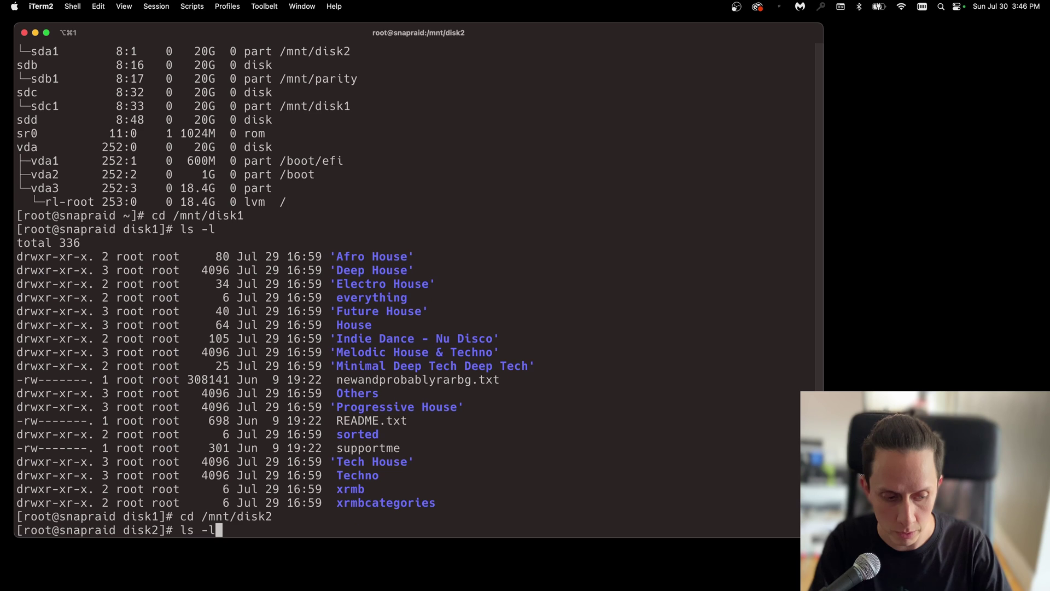
pyautogui.press('Return')
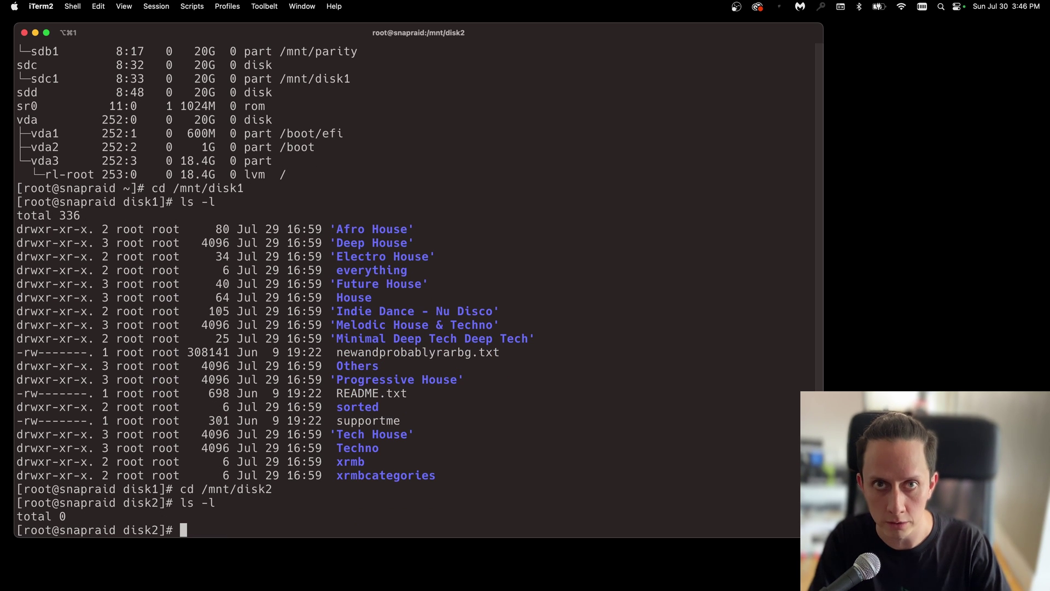
# Rerun lsblk and pick out sdd as the new unpartitioned, unmounted 20G disk
pyautogui.write('lsblk')
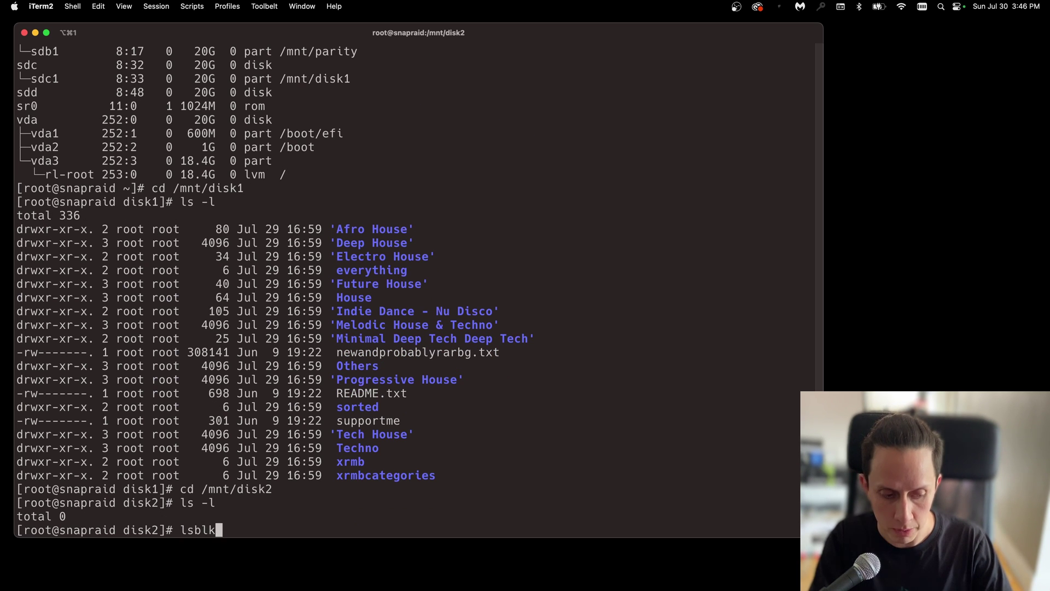
pyautogui.press('Return')
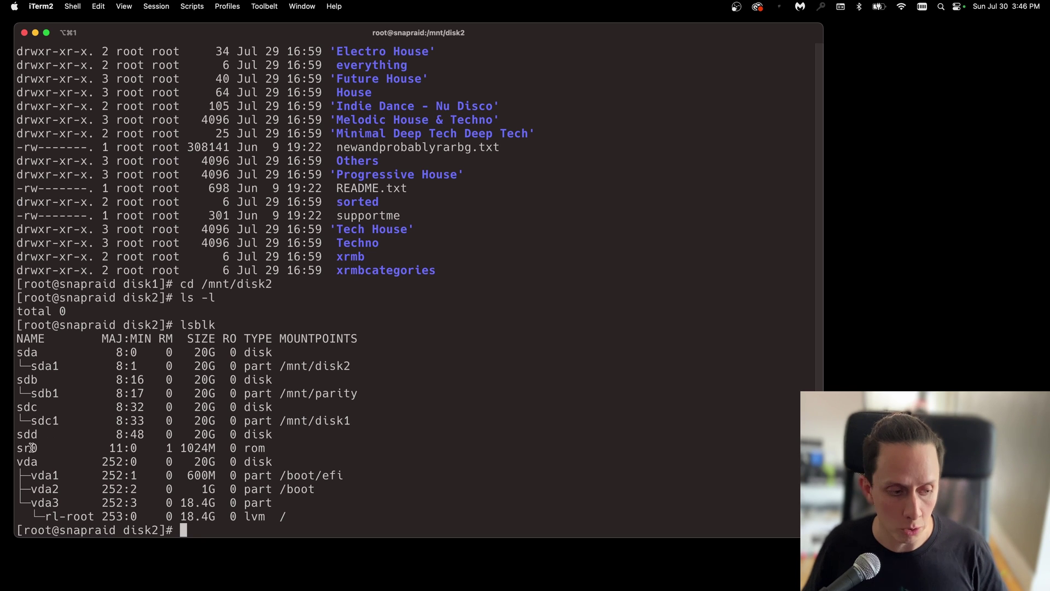
pyautogui.moveTo(16, 434); pyautogui.dragTo(43, 439)
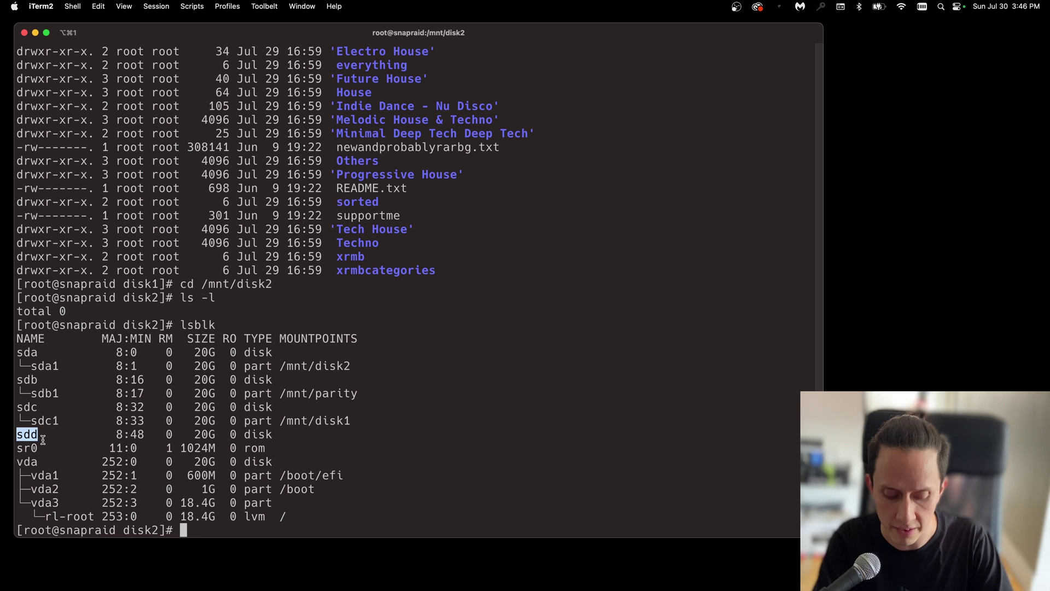
pyautogui.write('fdisk ')
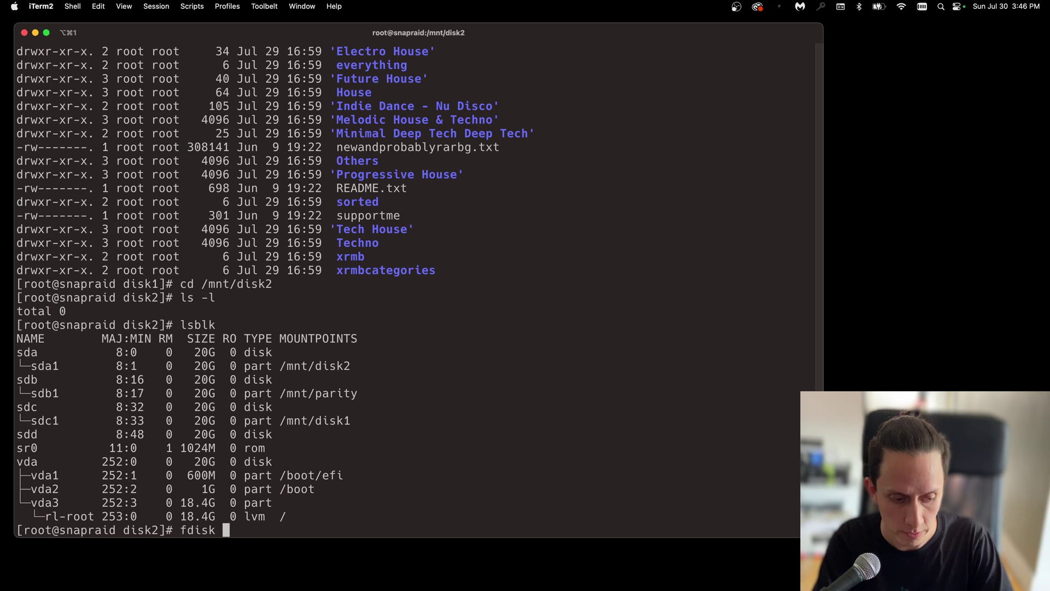
pyautogui.write('/dev/')
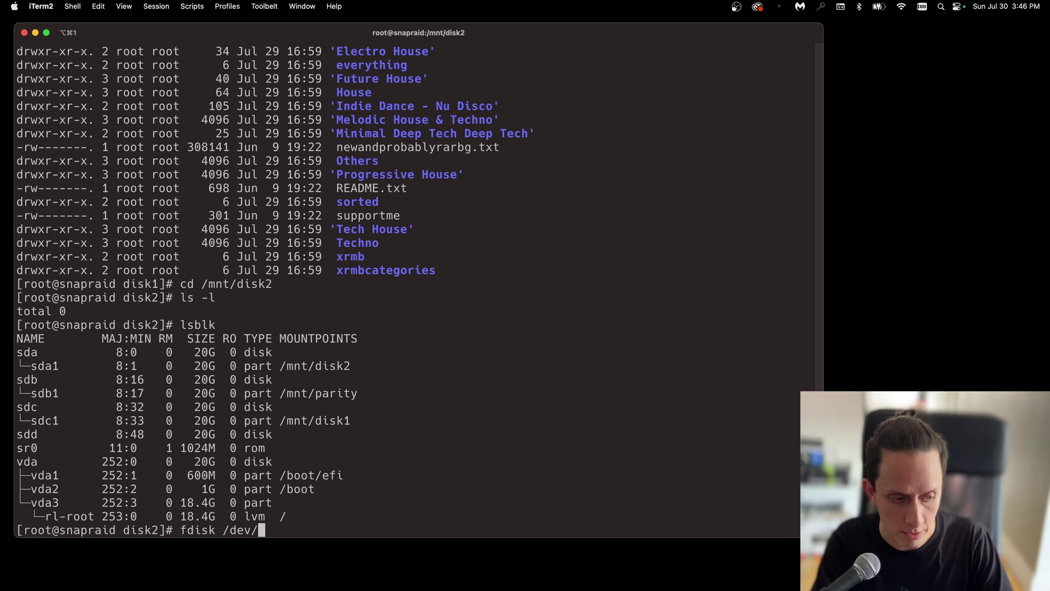
pyautogui.write('sdd')
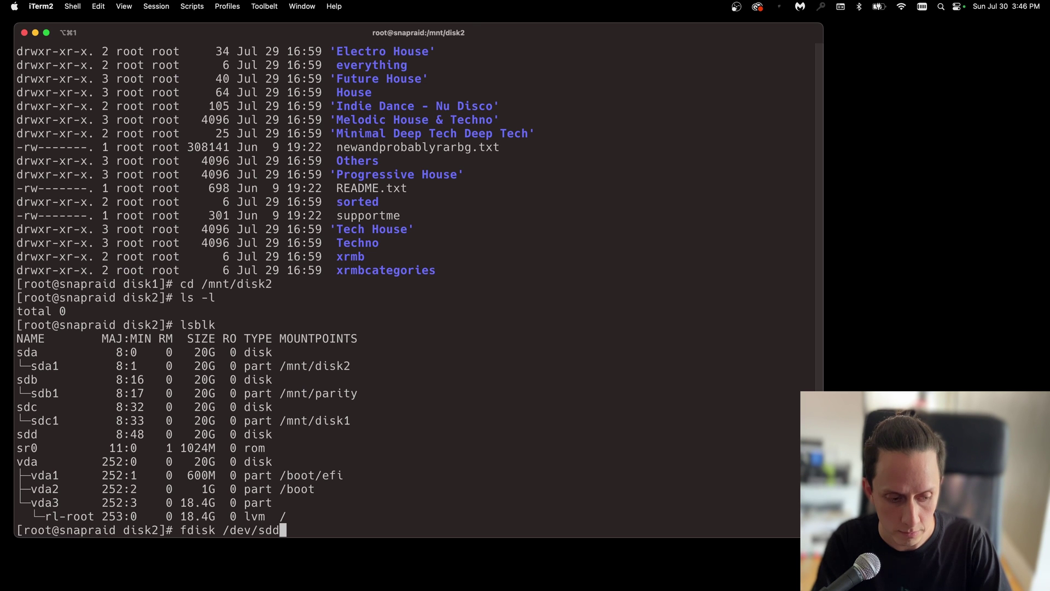
# In fdisk, give /dev/sdd a GPT label and one default 20 GiB partition, then write it
pyautogui.press('Return')
pyautogui.write('g')
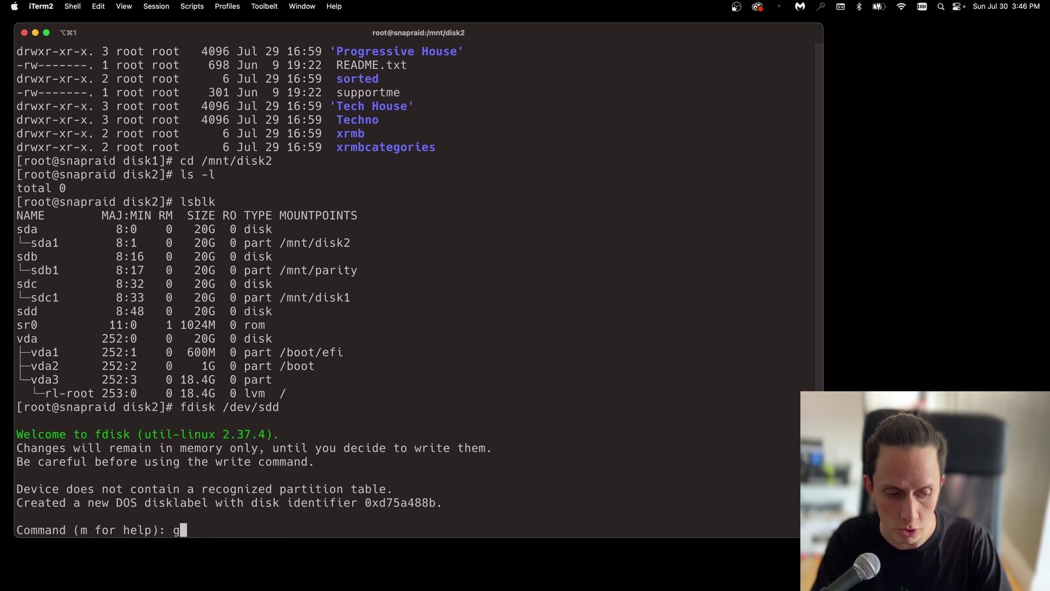
pyautogui.press('Return')
pyautogui.write('n')
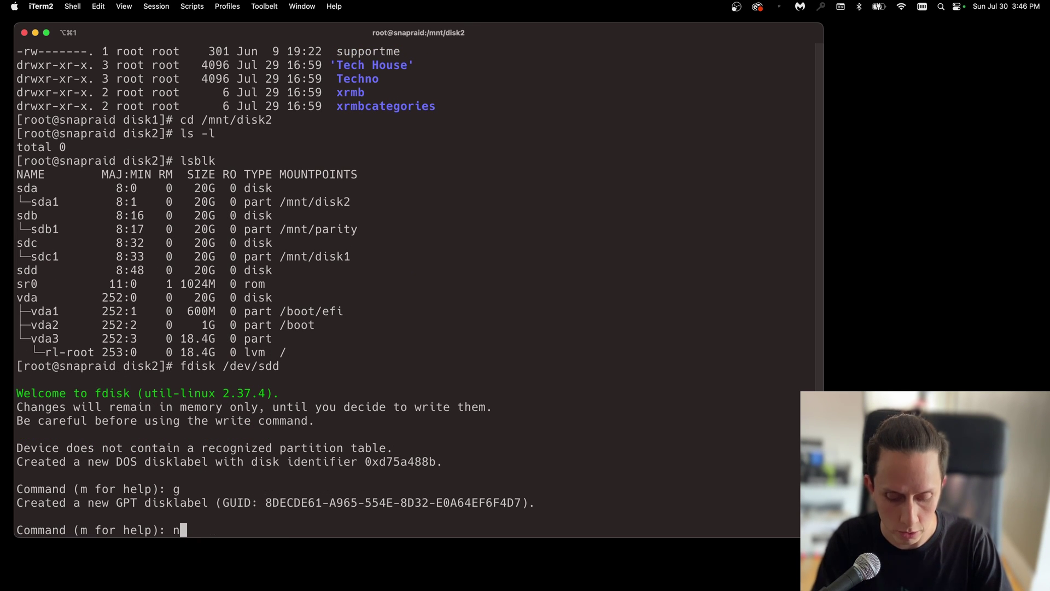
pyautogui.press('Return')
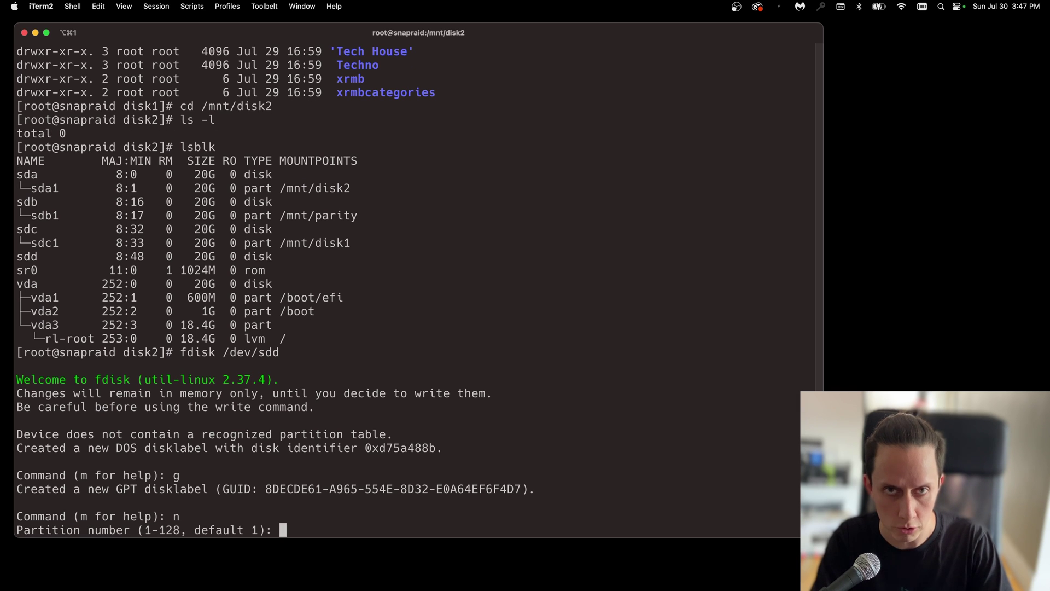
pyautogui.press('Return')
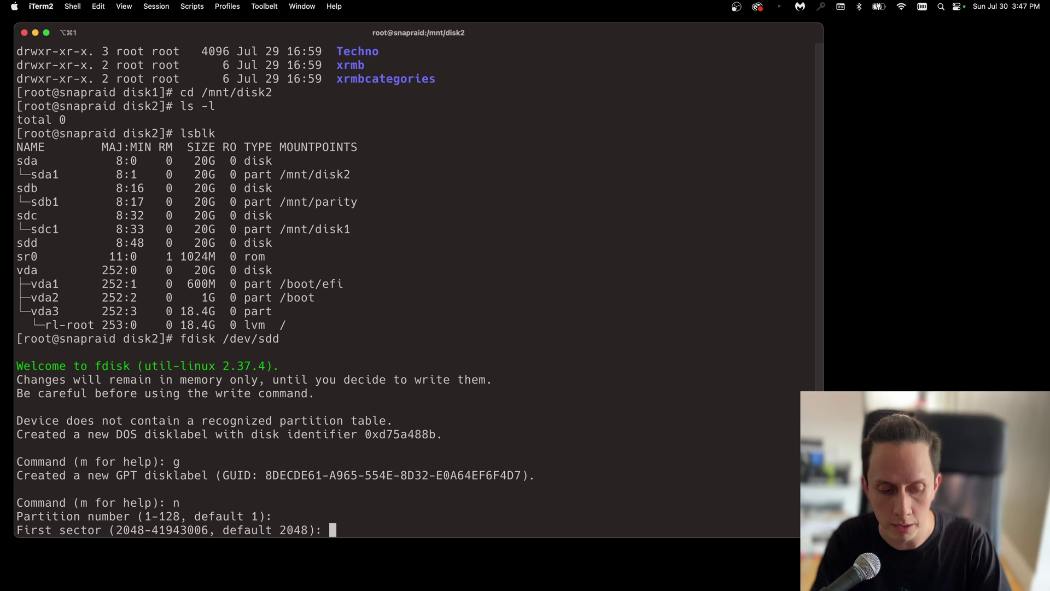
pyautogui.press('Return')
pyautogui.press('Return')
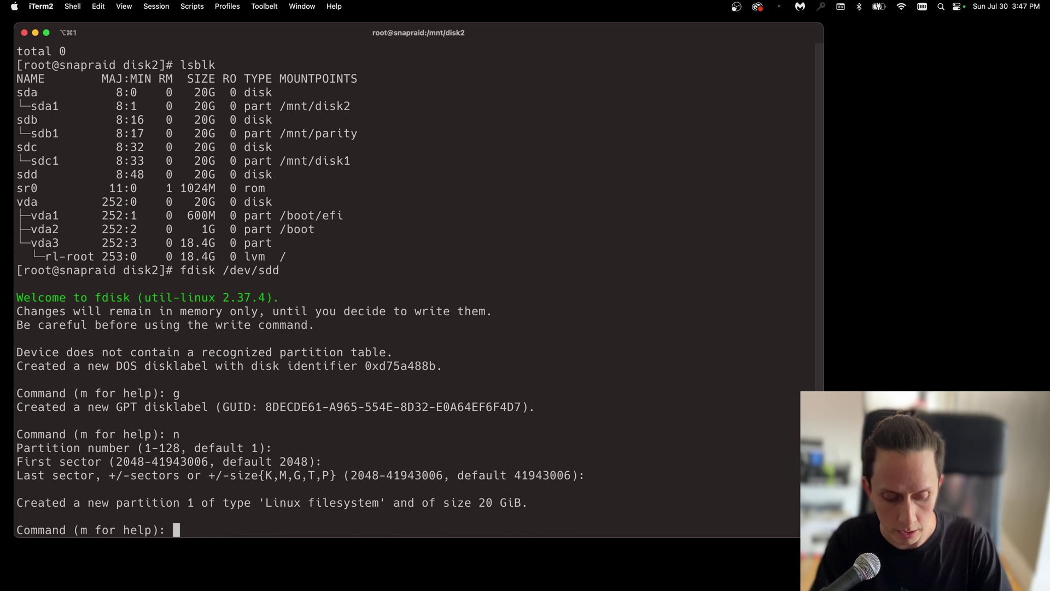
pyautogui.write('w')
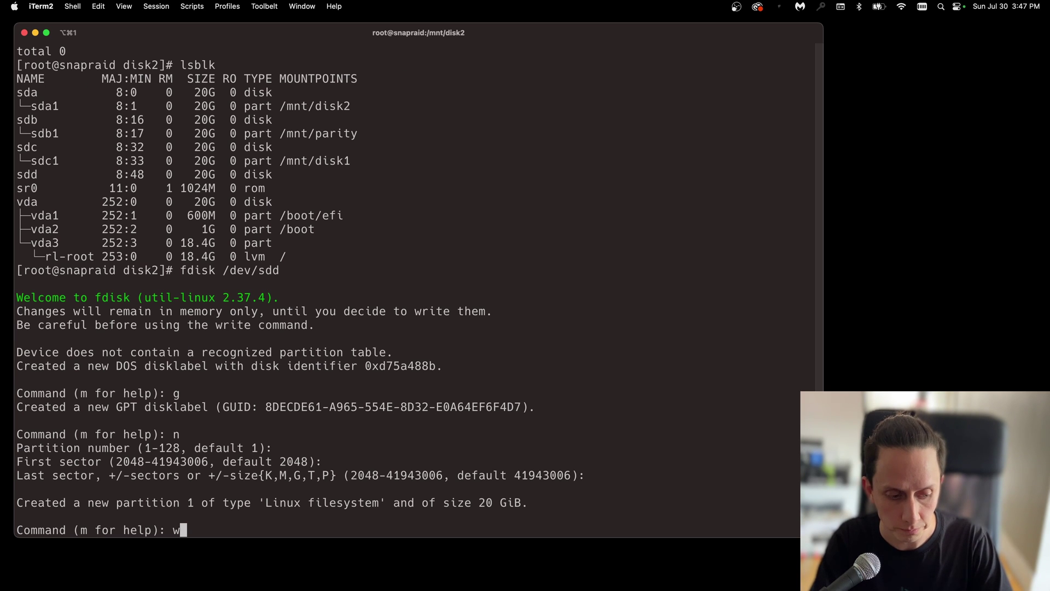
pyautogui.press('Return')
# Run lsblk to confirm the new sdd1 partition now exists
pyautogui.write('lsblk')
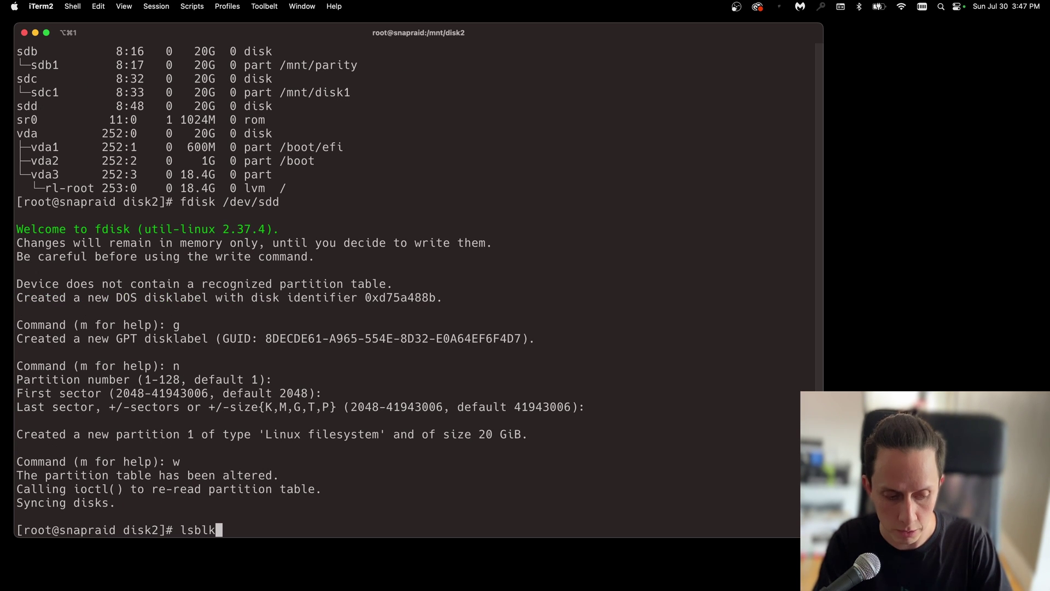
pyautogui.press('Return')
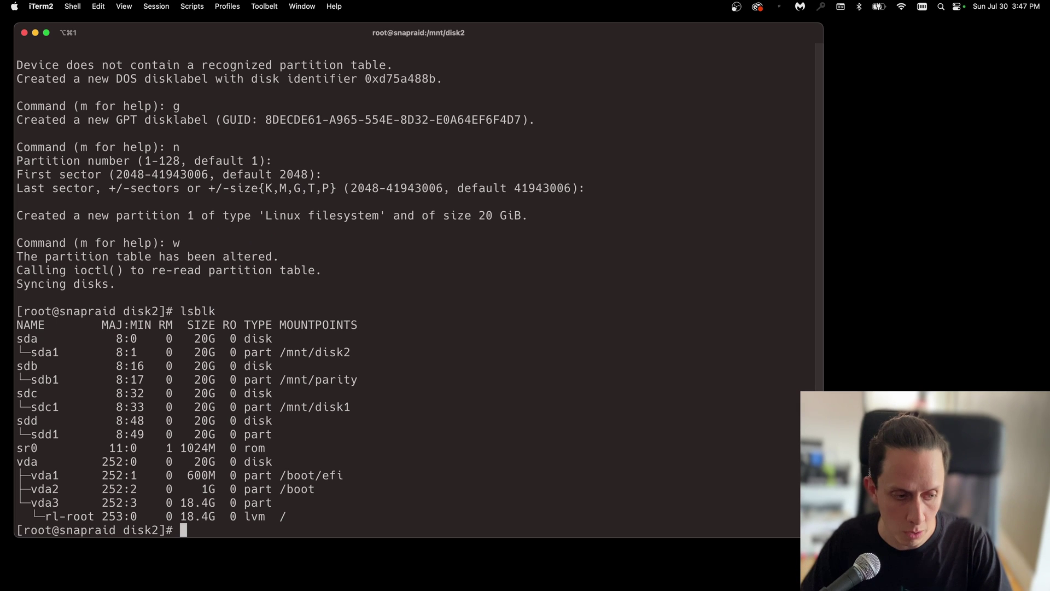
pyautogui.moveTo(31, 435); pyautogui.dragTo(61, 435)
pyautogui.click(520, 485)
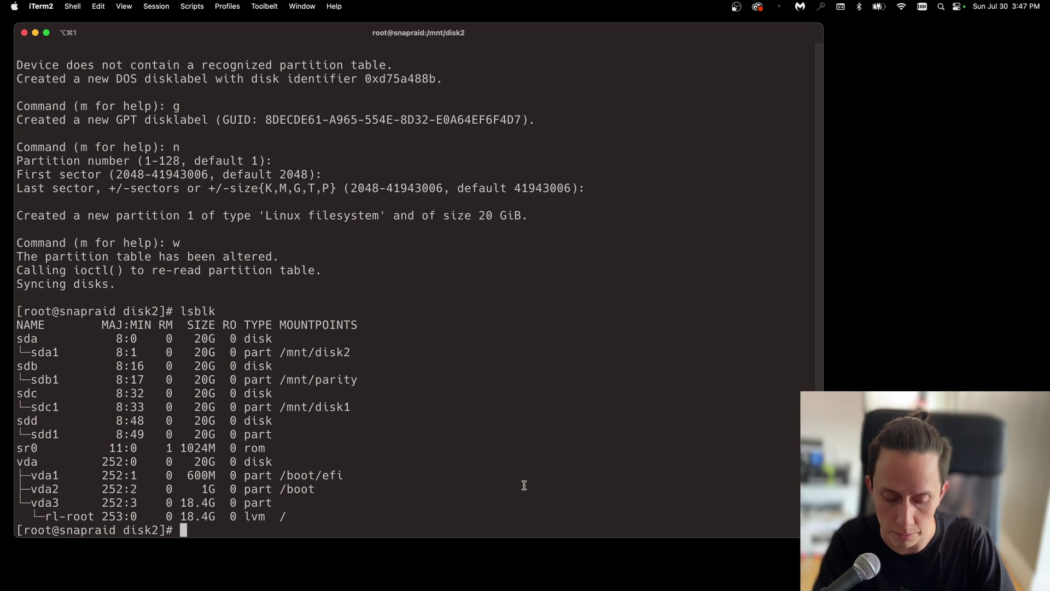
# Format /dev/sdd1 as XFS with mkfs.xfs and list block devices again
pyautogui.write('mkfs')
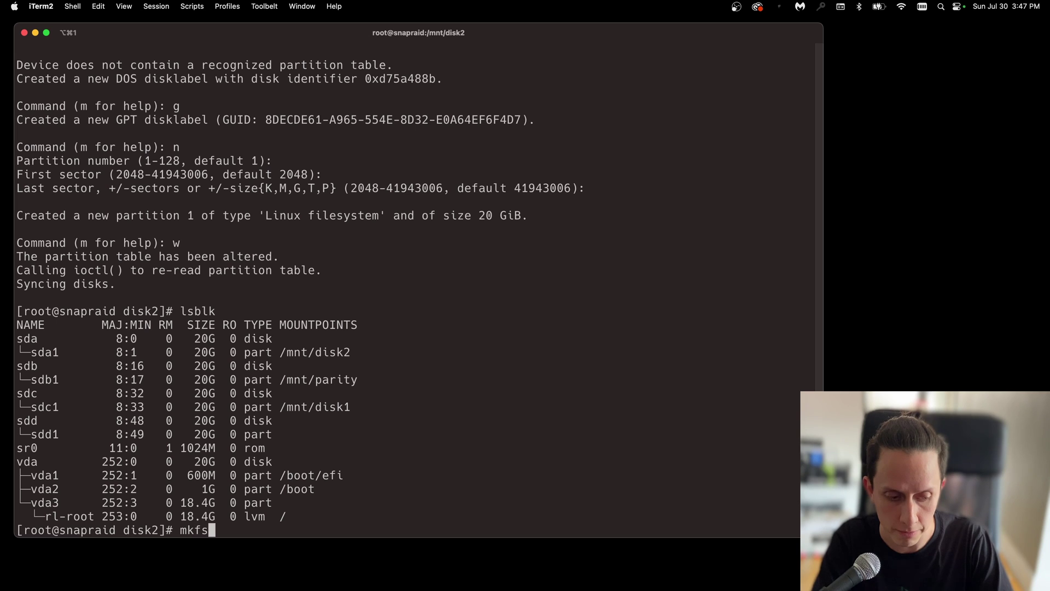
pyautogui.write('.xfs ')
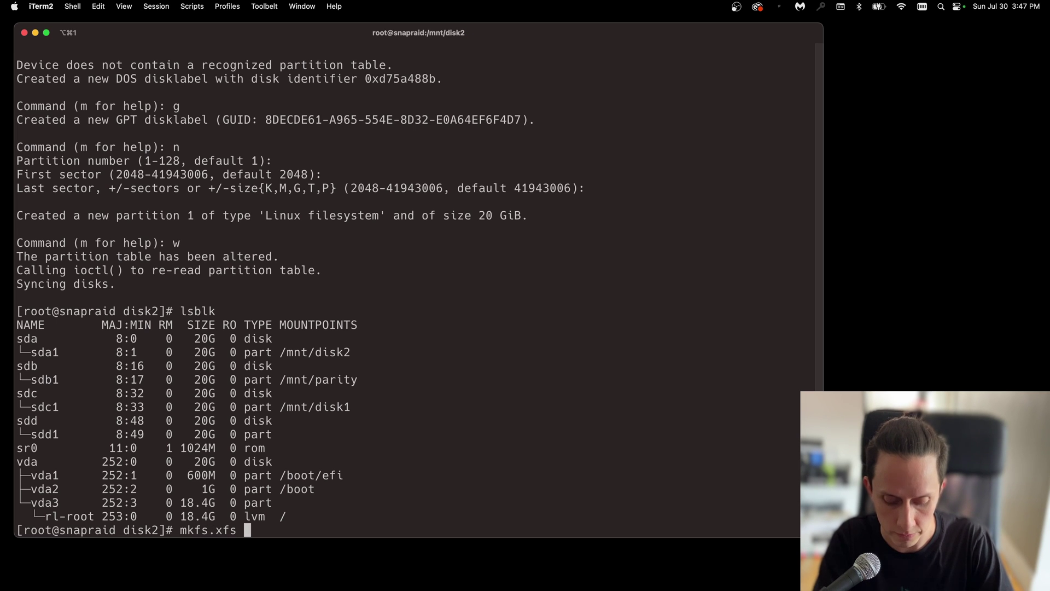
pyautogui.write('/dev/')
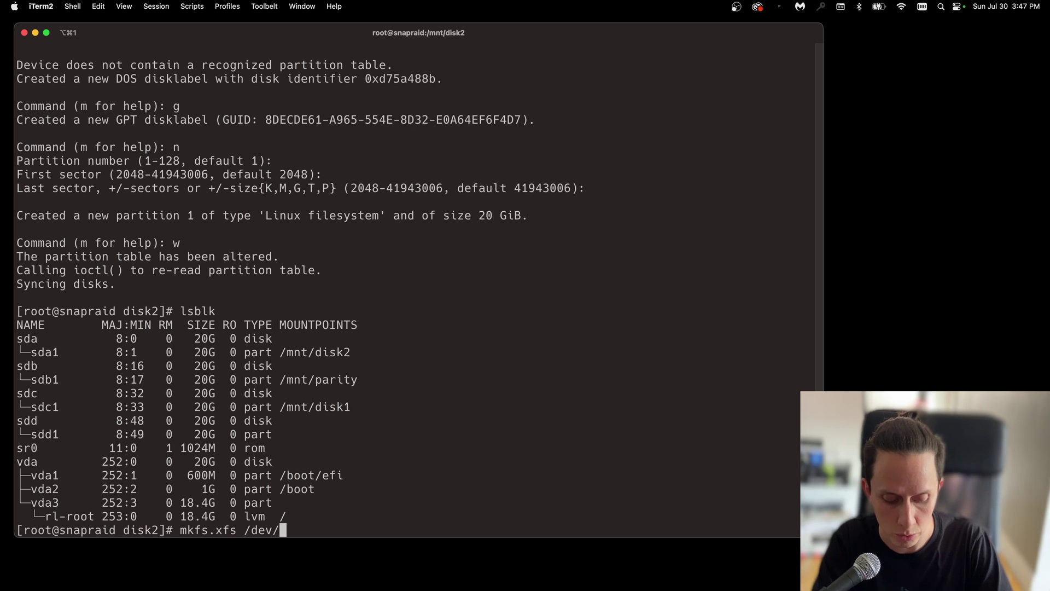
pyautogui.write('sdd1')
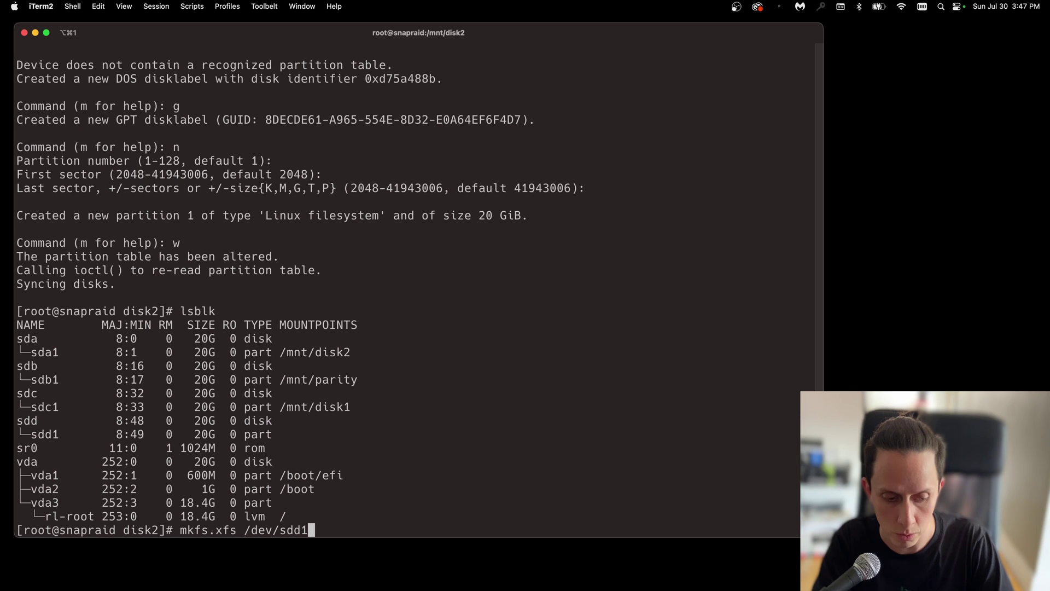
pyautogui.press('Return')
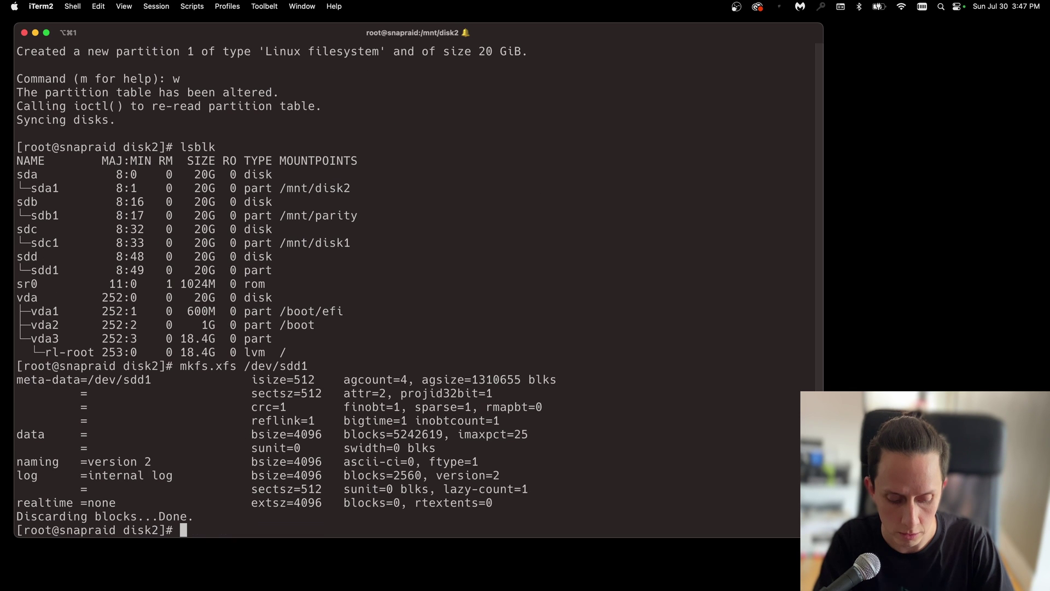
pyautogui.write('lsblk')
pyautogui.press('Return')
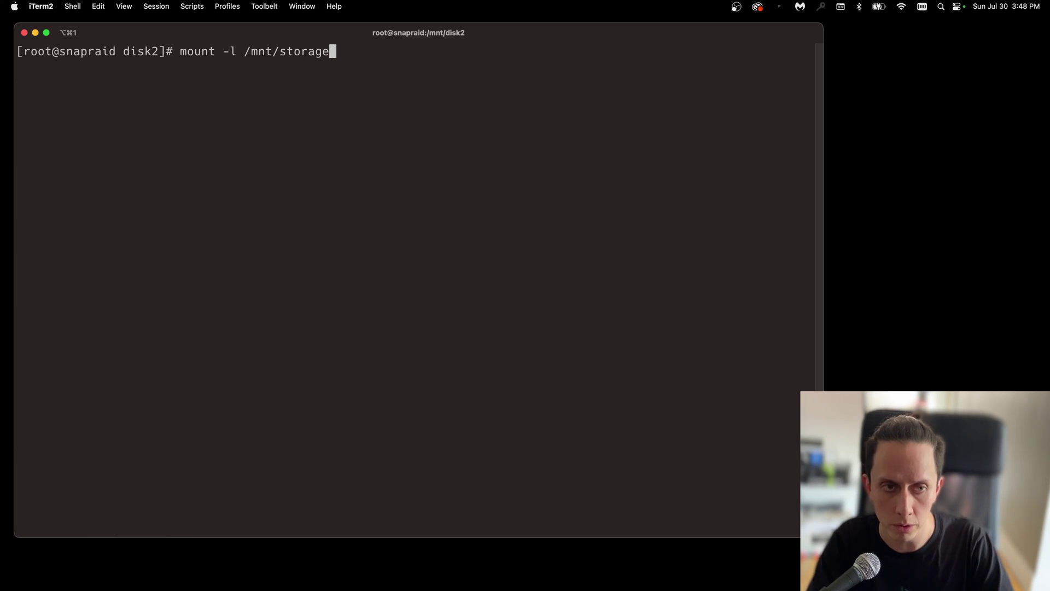
# Lazily unmount /mnt/storage and /mnt/disk1 with umount -l
pyautogui.hotkey('ctrl', 'u')
pyautogui.write('umount ')
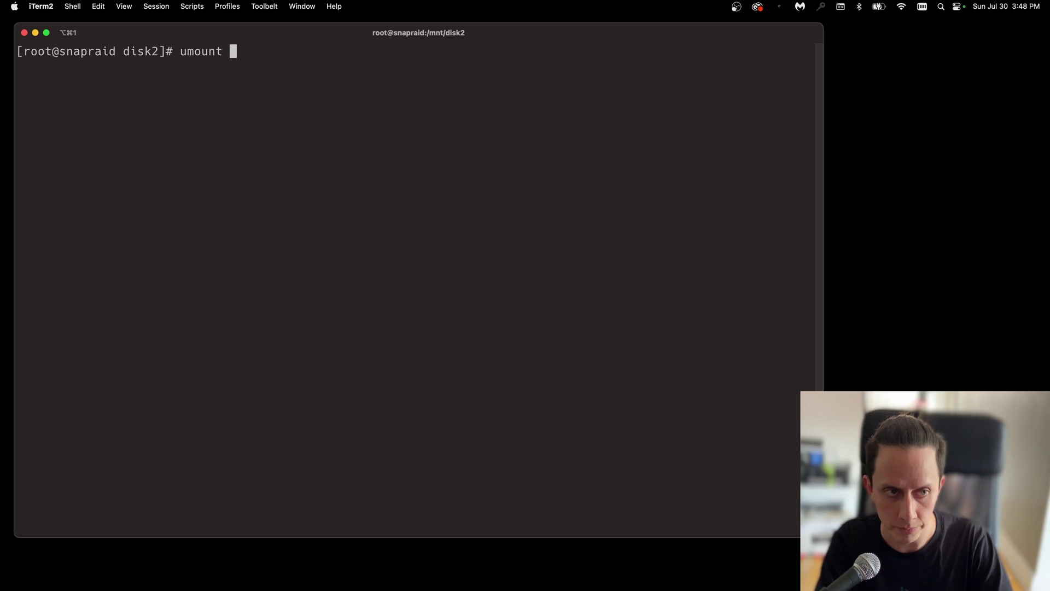
pyautogui.write('-l /')
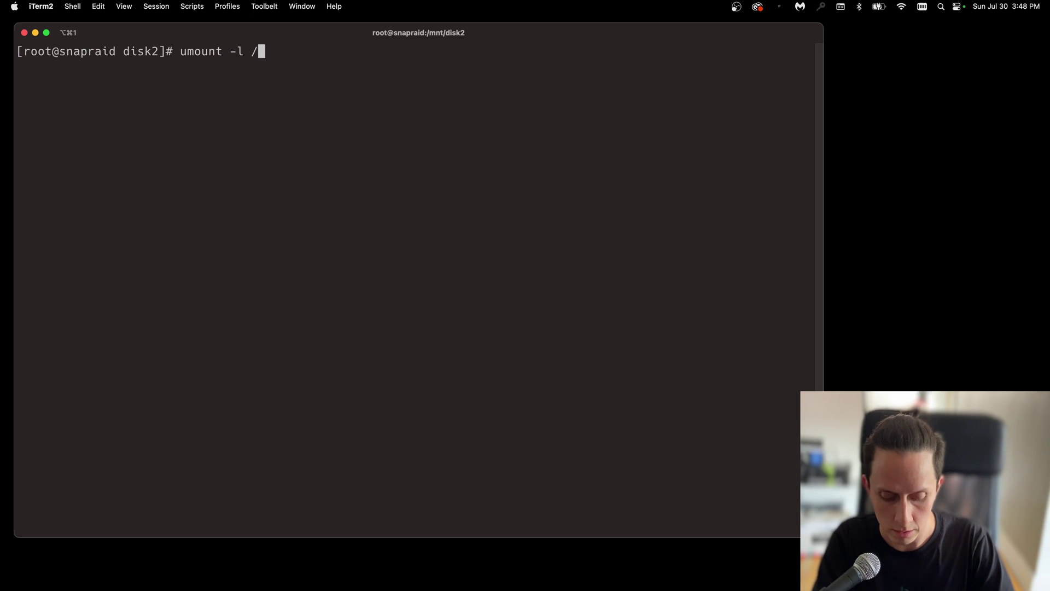
pyautogui.write('mnt/storage')
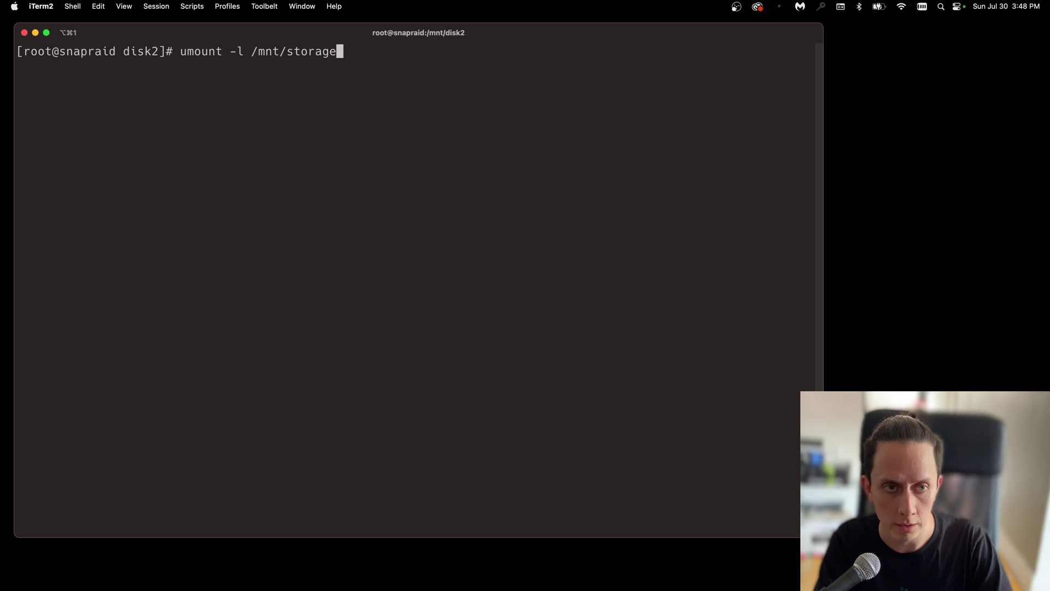
pyautogui.press('Return')
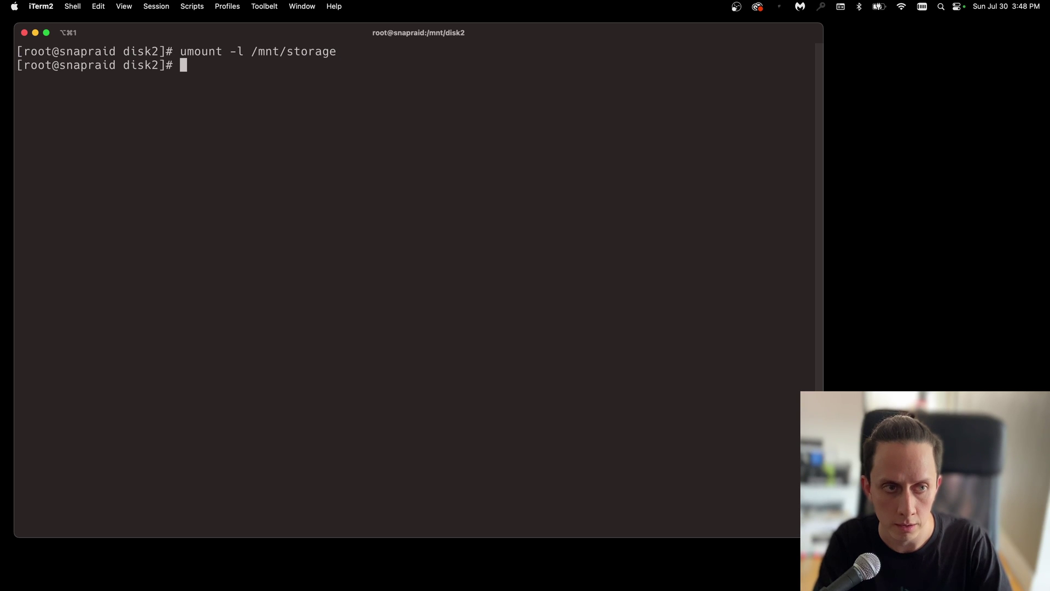
pyautogui.press('Up')
pyautogui.press('BackSpace')
# Lazily unmount /mnt/disk2 and /mnt/parity, then show mounted filesystems with df -h
pyautogui.press('BackSpace')
pyautogui.press('BackSpace')
pyautogui.press('BackSpace')
pyautogui.press('BackSpace')
pyautogui.press('BackSpace')
pyautogui.press('BackSpace')
pyautogui.write('disk1')
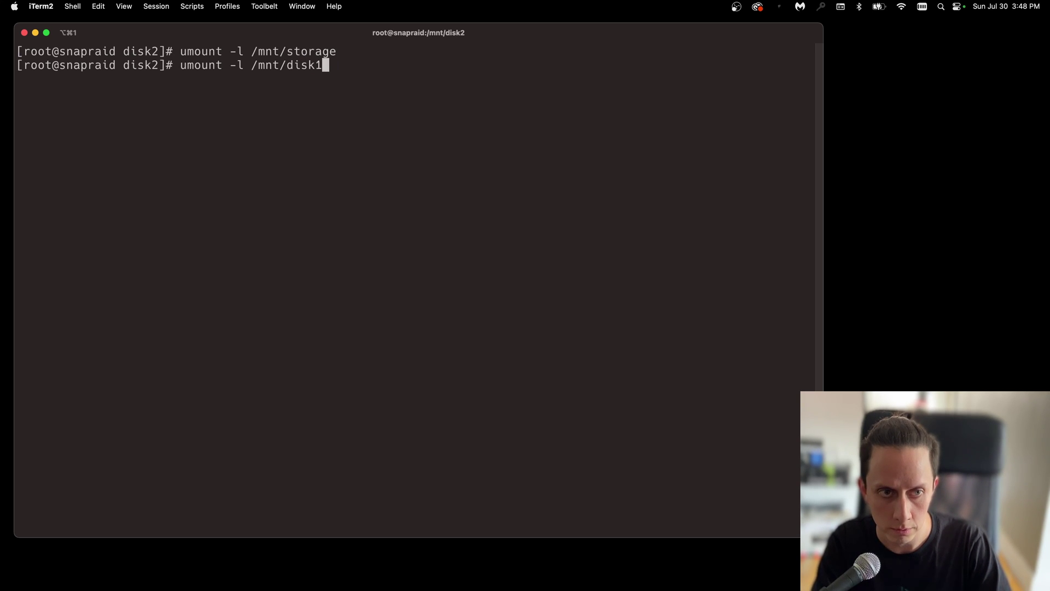
pyautogui.press('Return')
pyautogui.press('Up')
pyautogui.press('BackSpace')
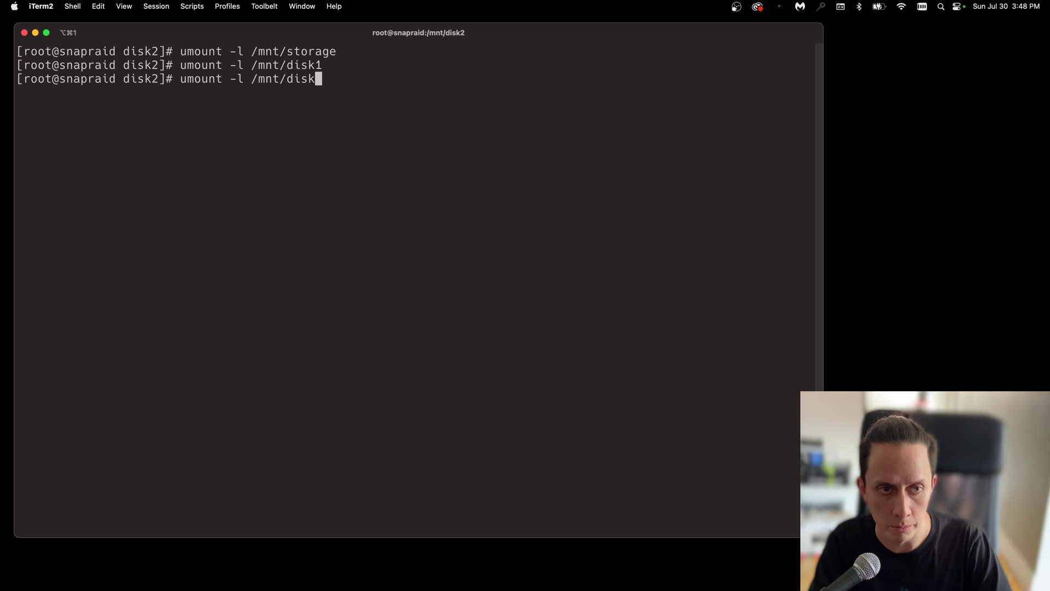
pyautogui.write('2')
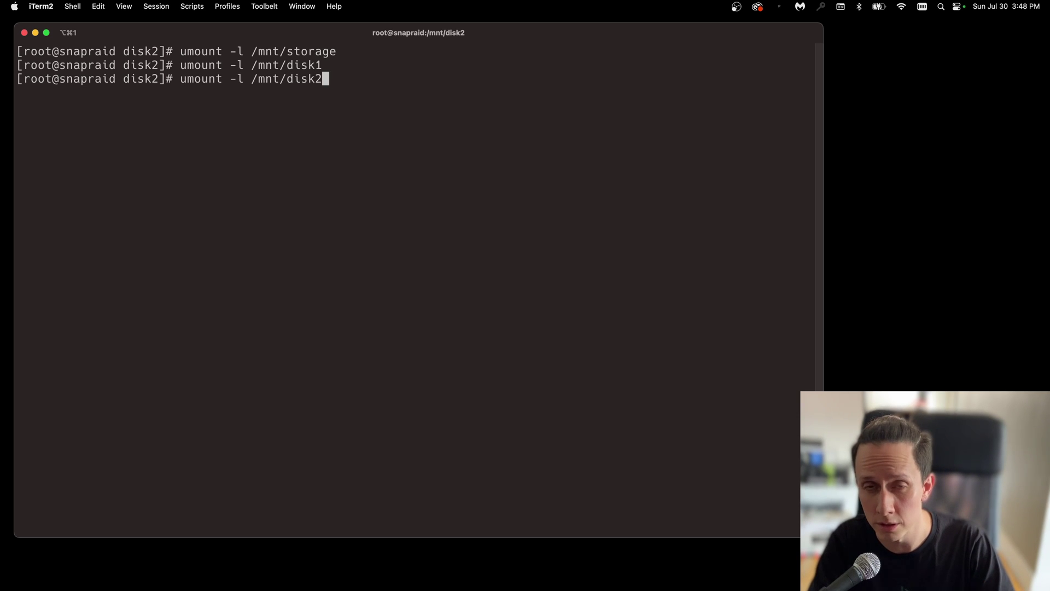
pyautogui.press('Return')
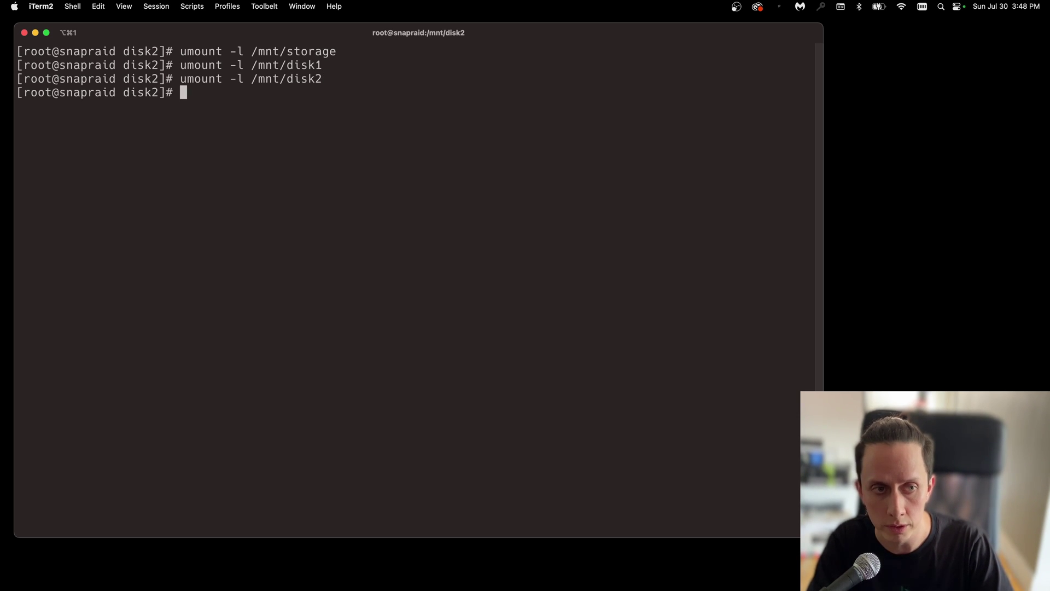
pyautogui.press('Up')
pyautogui.press('BackSpace')
pyautogui.press('BackSpace')
pyautogui.press('BackSpace')
pyautogui.press('BackSpace')
pyautogui.press('BackSpace')
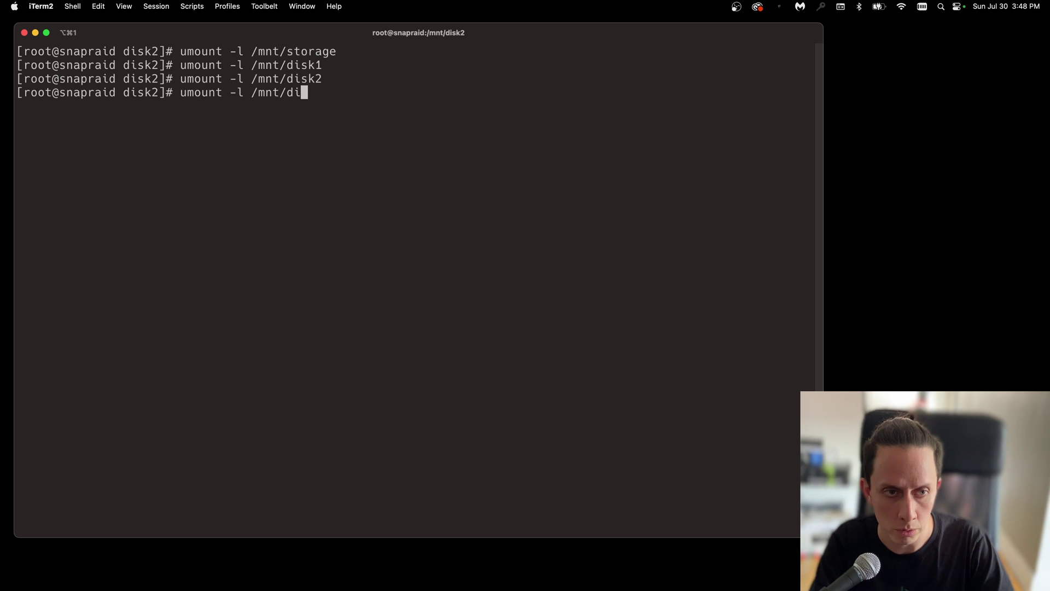
pyautogui.write('parity')
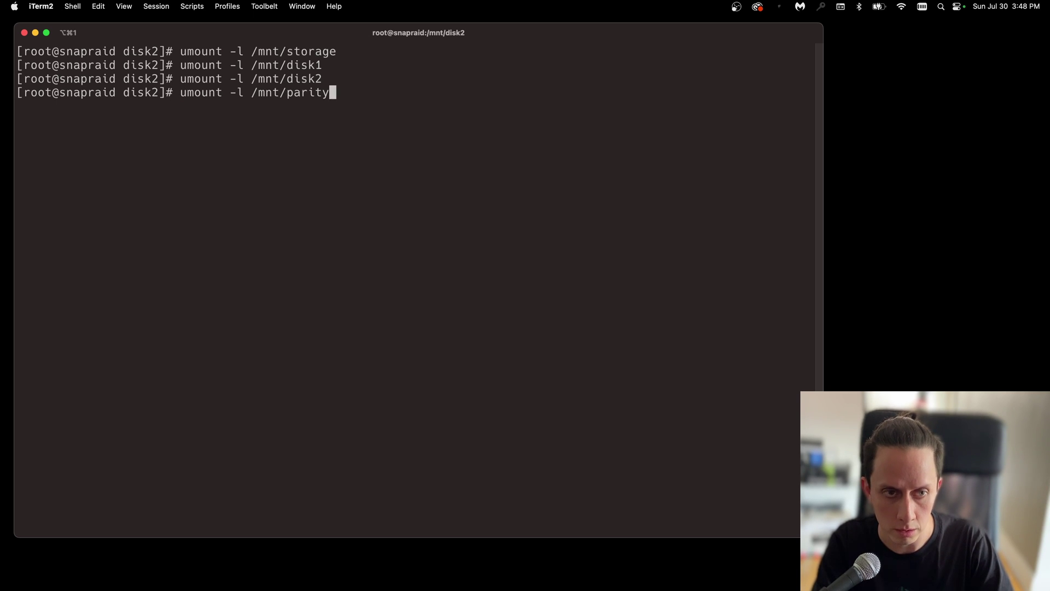
pyautogui.press('Return')
pyautogui.write('df -h')
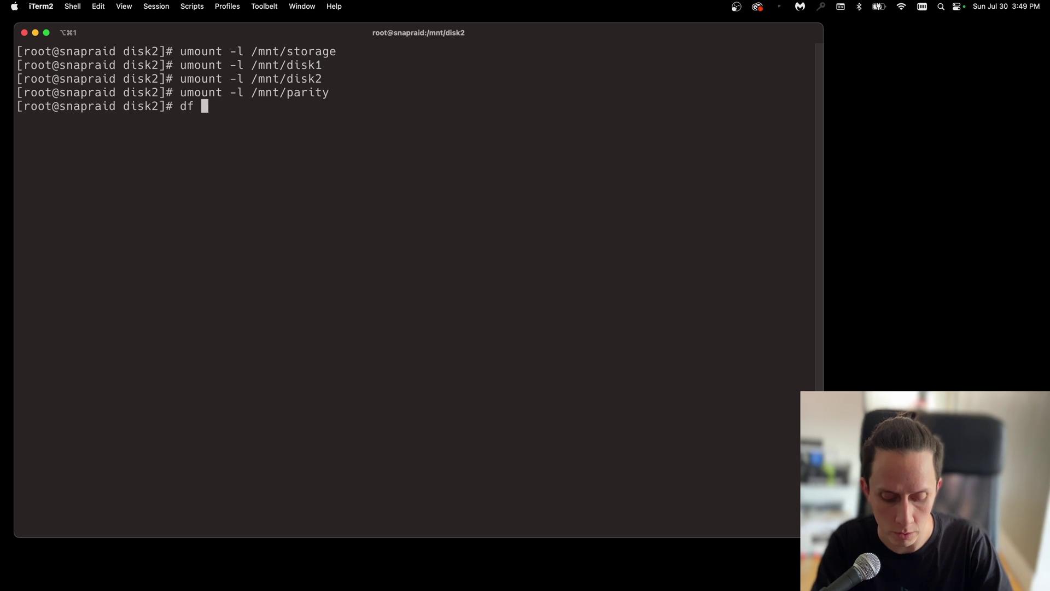
pyautogui.press('Return')
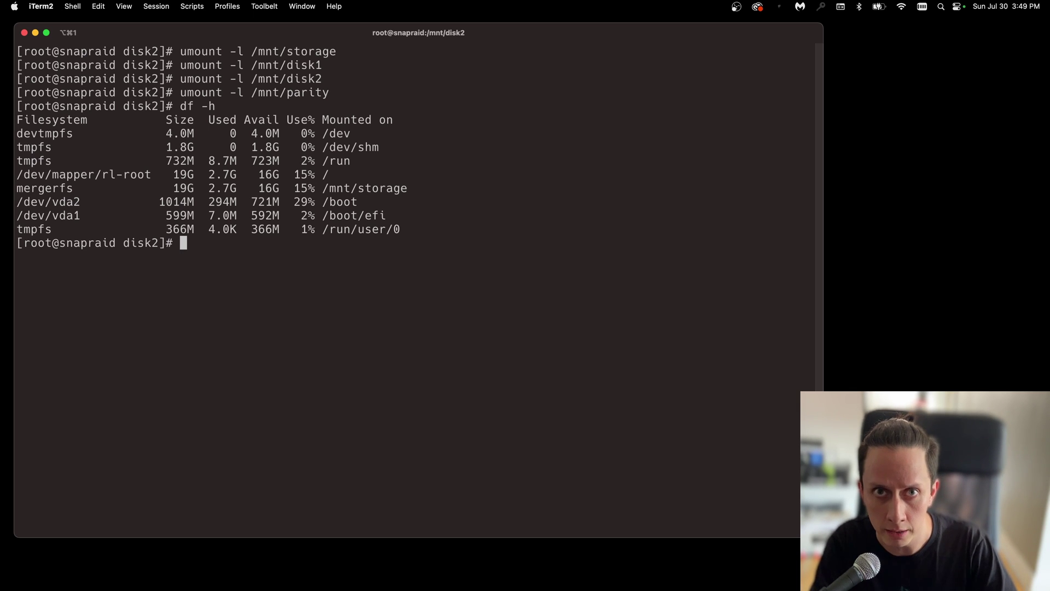
# Enter the command ls -l /dev/disk/by-id at the prompt
pyautogui.write('ls -l ')
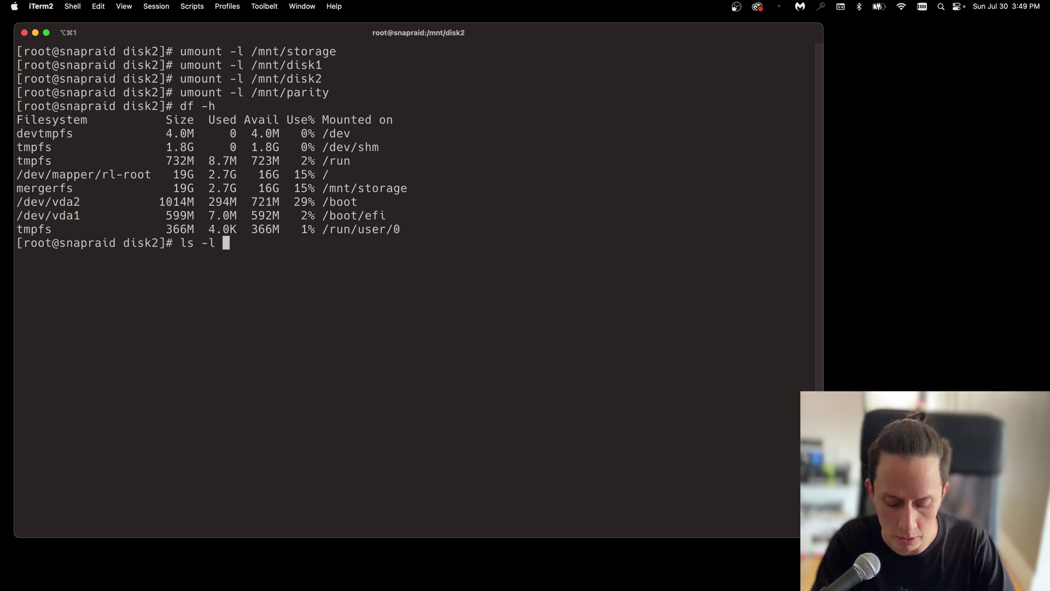
pyautogui.write('/')
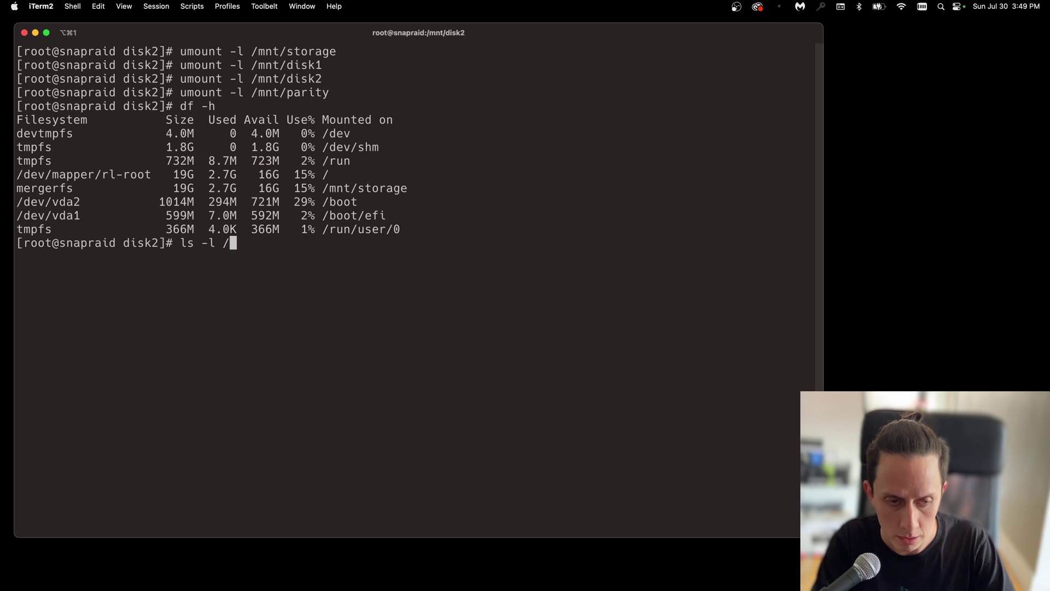
pyautogui.write('dev/disk')
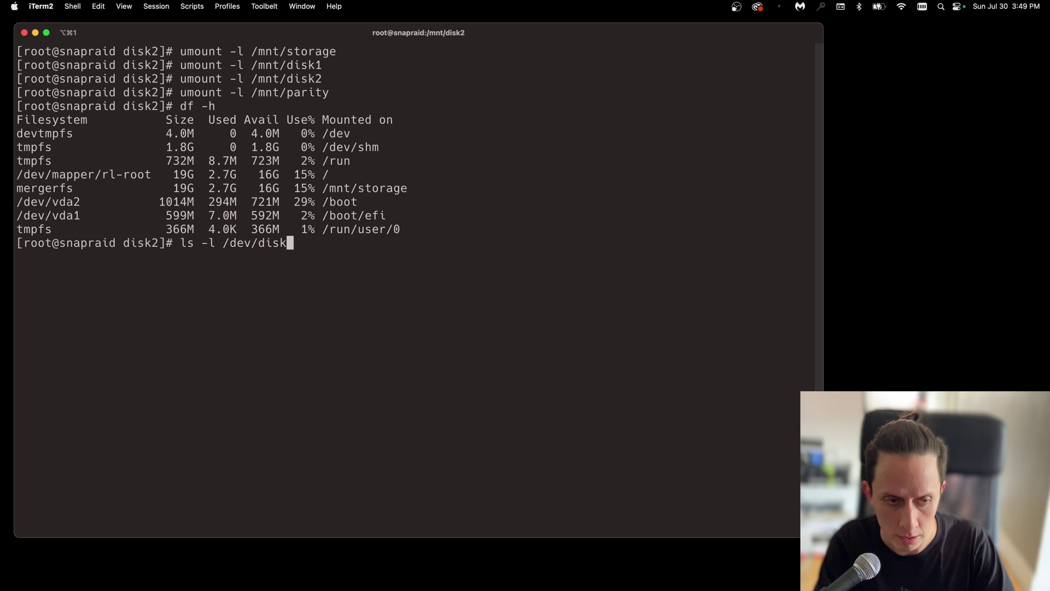
pyautogui.write('/by-id')
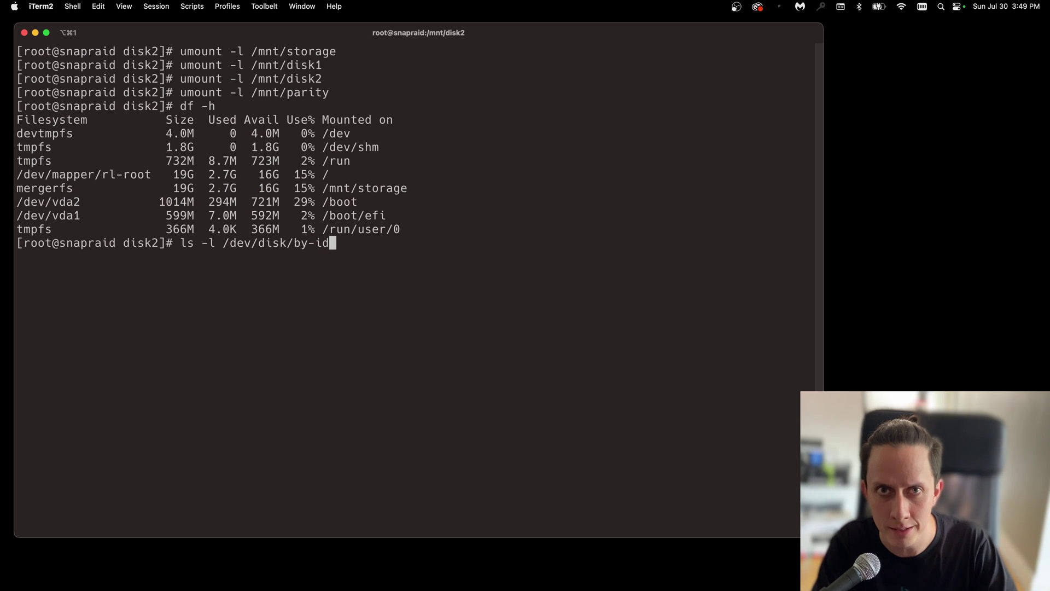
# List /dev/disk/by-id and copy the new scsi-1ATA_QEMU_HARDDISK_QM00009-part1 link name
pyautogui.press('Return')
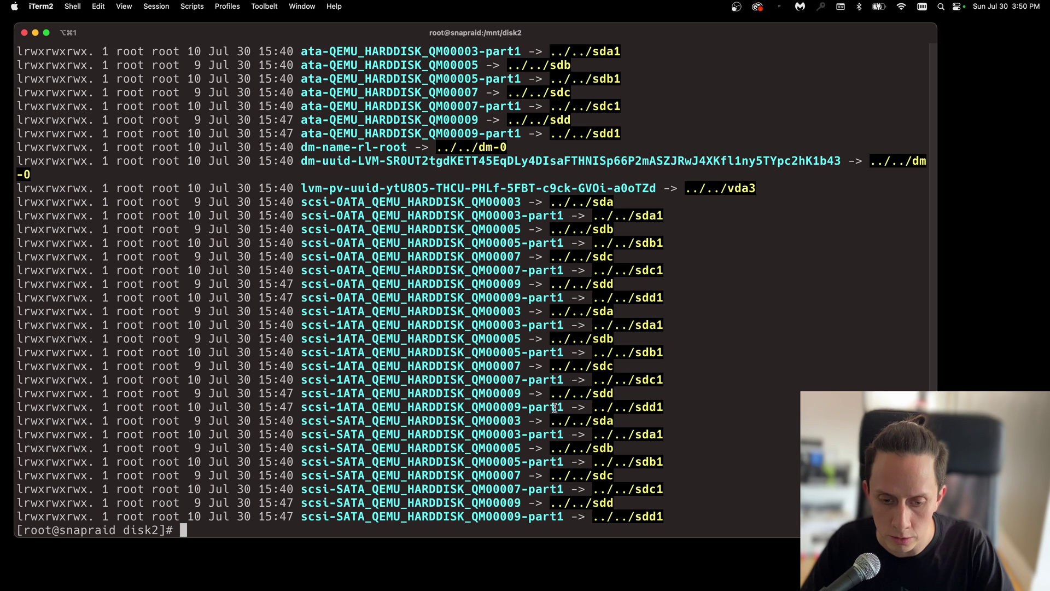
pyautogui.moveTo(564, 407); pyautogui.dragTo(302, 406)
pyautogui.press('super+c')
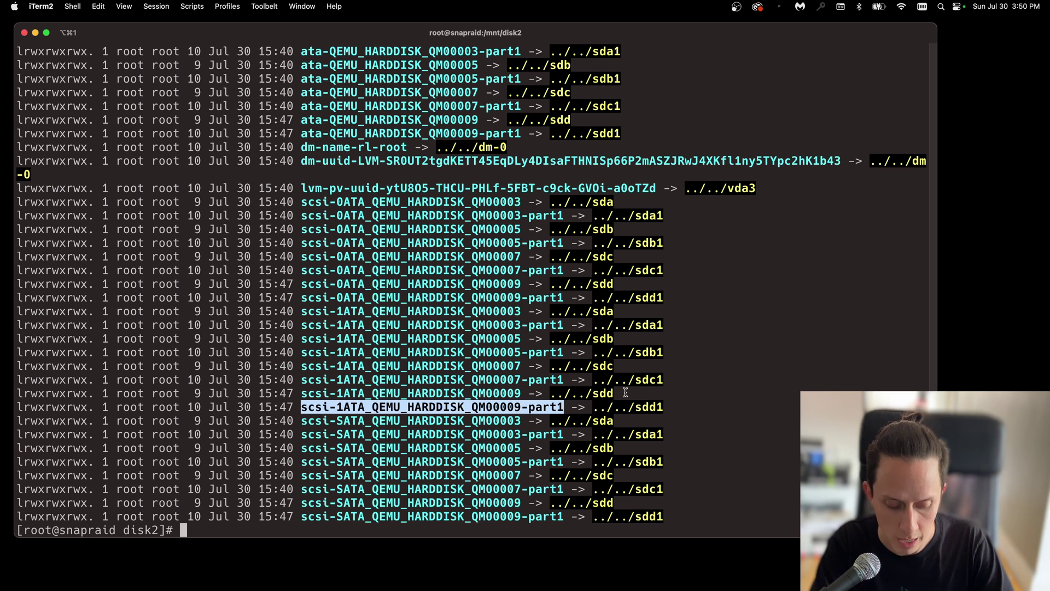
pyautogui.write('vim /etc/fs')
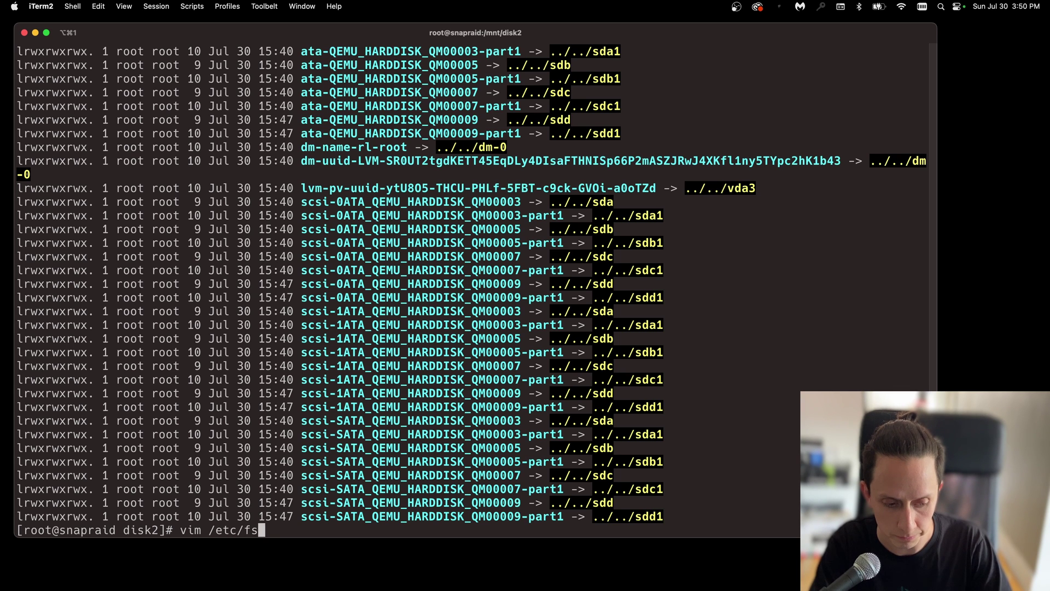
# Open /etc/fstab in vim and delete the old QM00003 device path on the disk2 line
pyautogui.press('Tab')
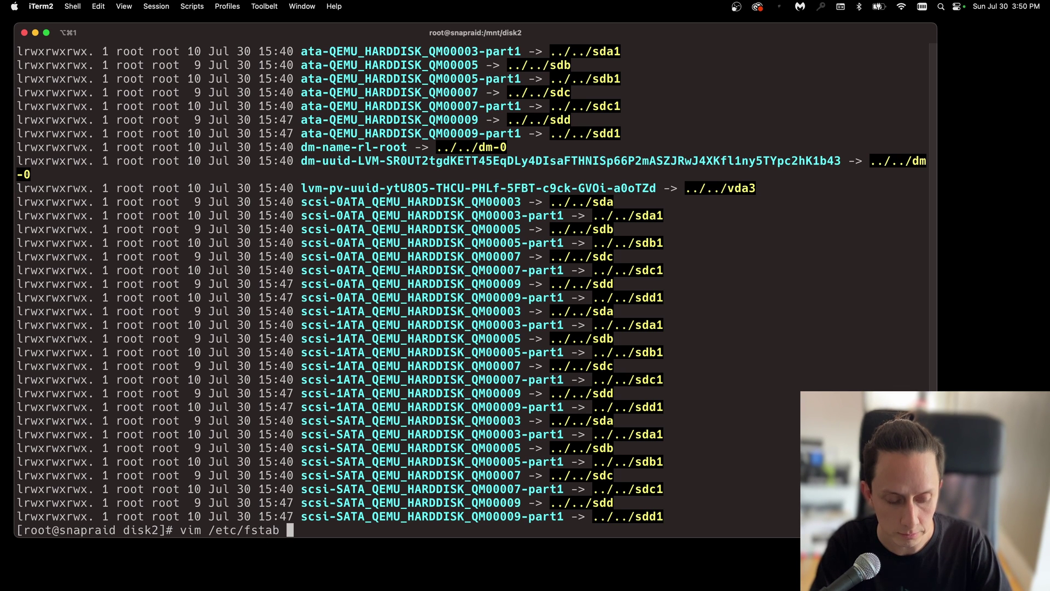
pyautogui.press('Return')
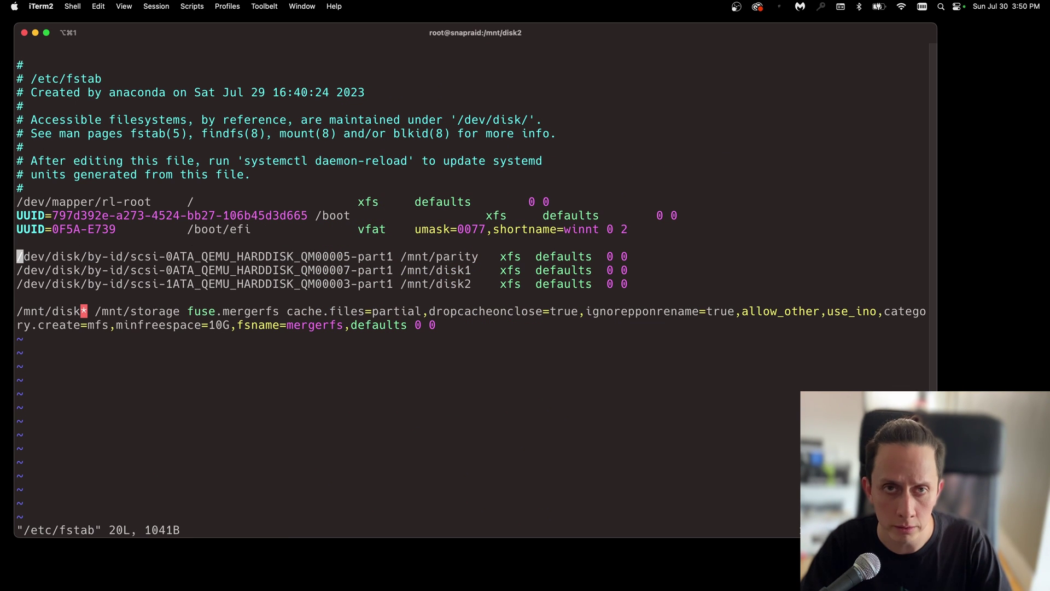
pyautogui.press('j')
pyautogui.press('j')
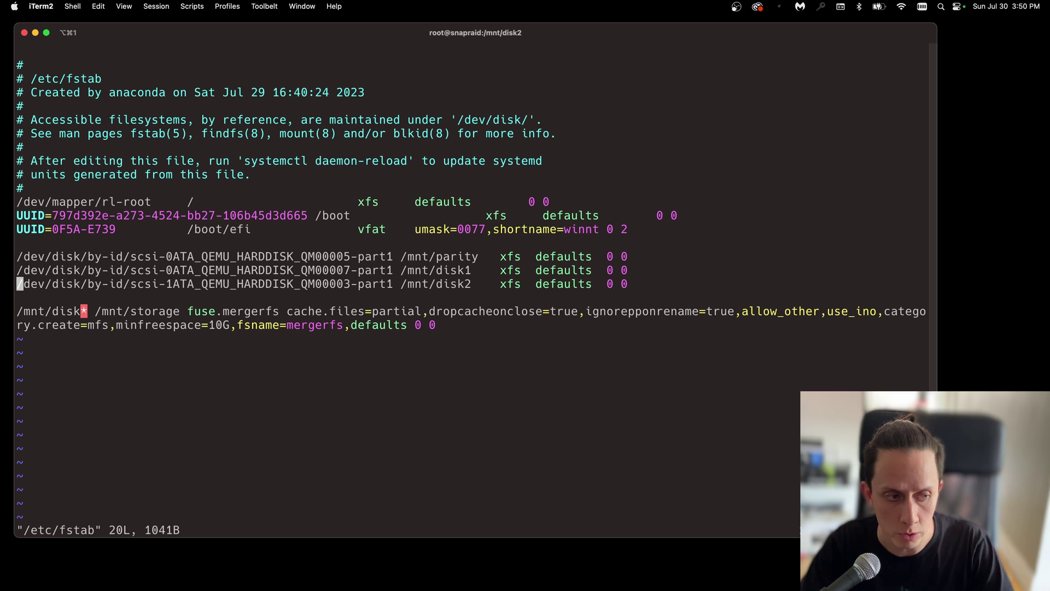
pyautogui.press('x')
pyautogui.press('x')
pyautogui.press('x')
pyautogui.press('x')
pyautogui.press('x')
pyautogui.press('x')
pyautogui.press('x')
pyautogui.press('x')
pyautogui.press('x')
pyautogui.press('x')
pyautogui.press('x')
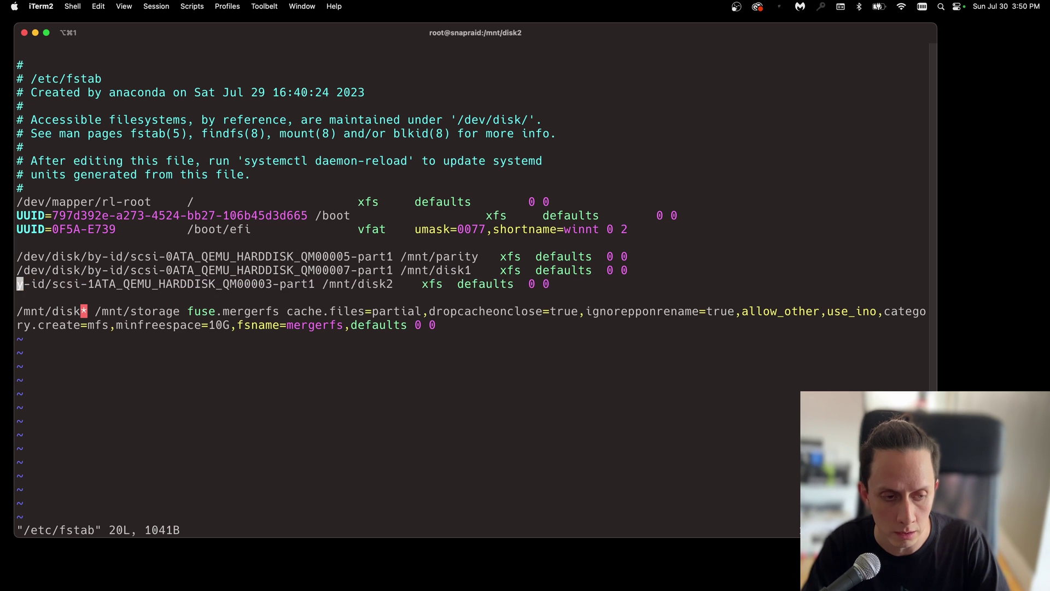
pyautogui.press('x')
pyautogui.press('x')
pyautogui.press('x')
pyautogui.press('x')
pyautogui.press('x')
pyautogui.press('x')
pyautogui.press('x')
pyautogui.press('x')
pyautogui.press('x')
pyautogui.press('x')
pyautogui.press('x')
pyautogui.press('x')
pyautogui.press('x')
pyautogui.press('x')
pyautogui.press('x')
pyautogui.press('x')
pyautogui.press('x')
pyautogui.press('x')
pyautogui.press('x')
pyautogui.press('x')
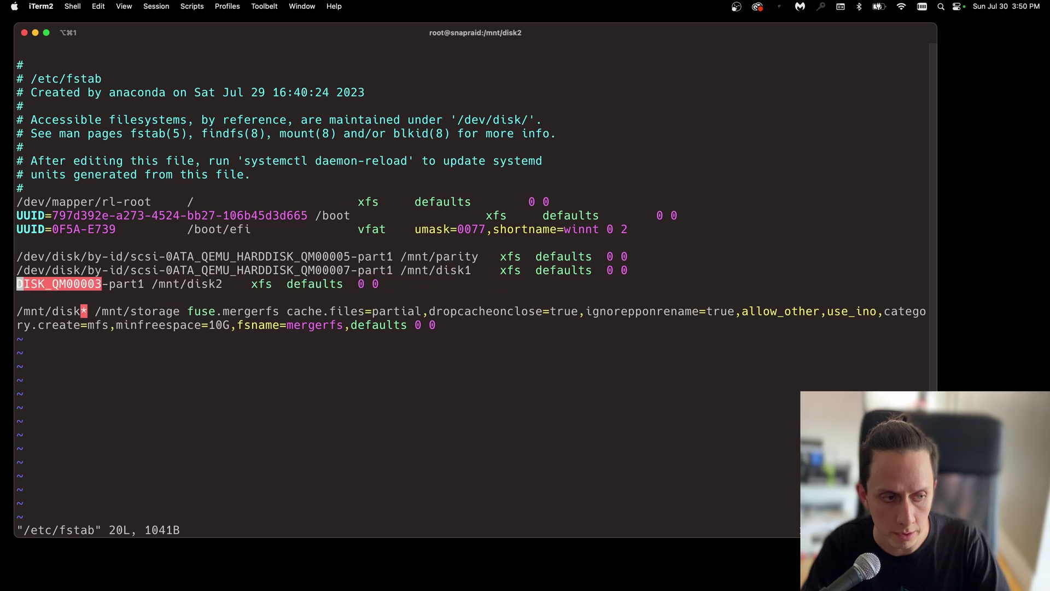
pyautogui.press('x')
pyautogui.press('x')
pyautogui.press('x')
pyautogui.press('x')
pyautogui.press('x')
pyautogui.press('x')
pyautogui.press('x')
pyautogui.press('x')
pyautogui.press('x')
pyautogui.press('x')
pyautogui.press('x')
pyautogui.press('x')
pyautogui.press('x')
pyautogui.press('x')
pyautogui.press('x')
pyautogui.press('x')
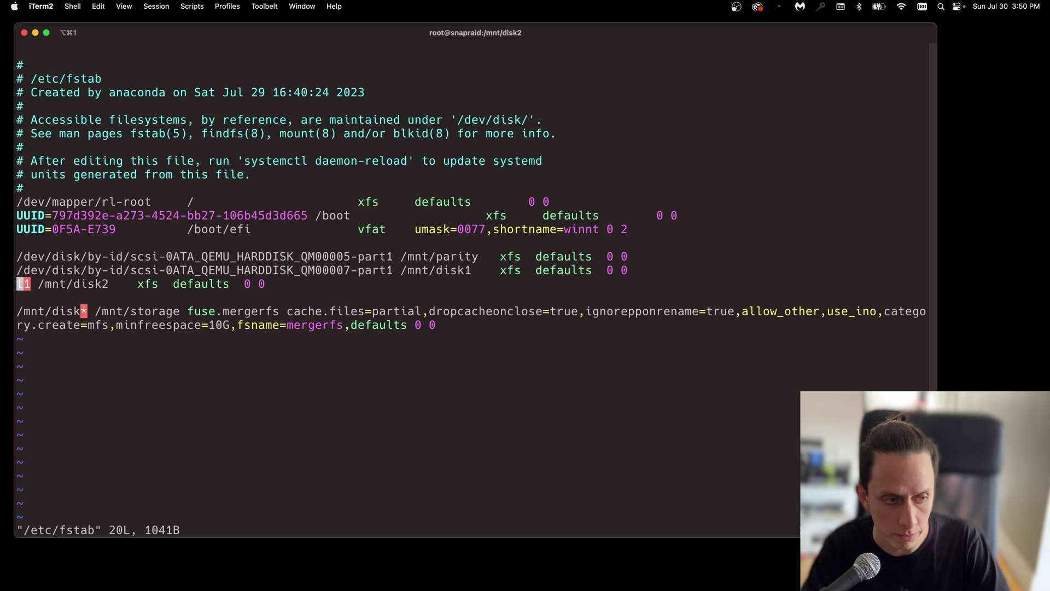
pyautogui.press('x')
pyautogui.press('x')
pyautogui.press('x')
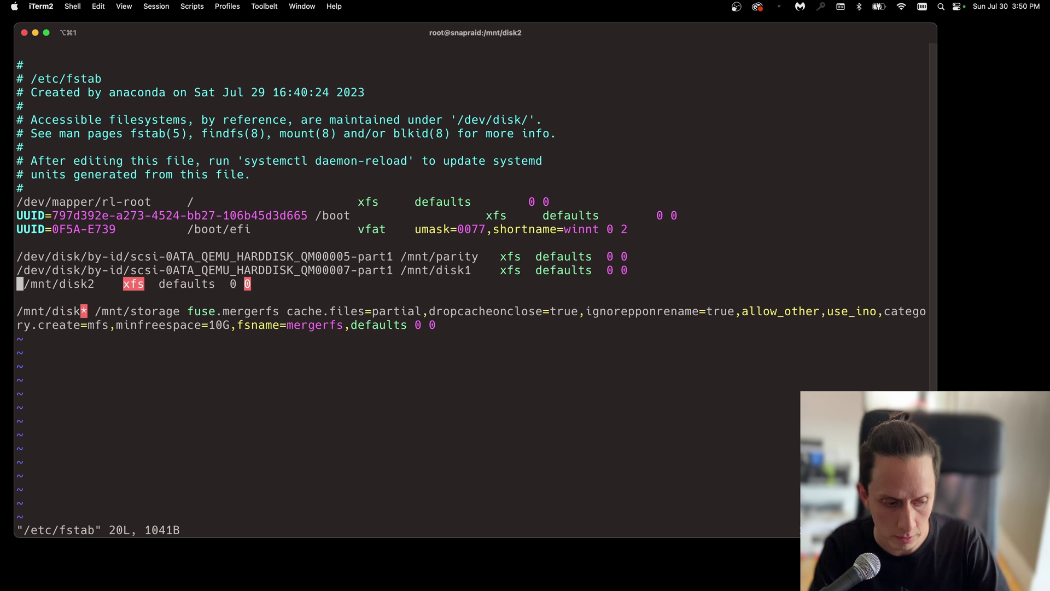
# Insert /dev/disk/by-id/scsi-1ATA_QEMU_HARDDISK_QM00009-part1 as the disk2 device and save fstab
pyautogui.press('i')
pyautogui.press('super+v')
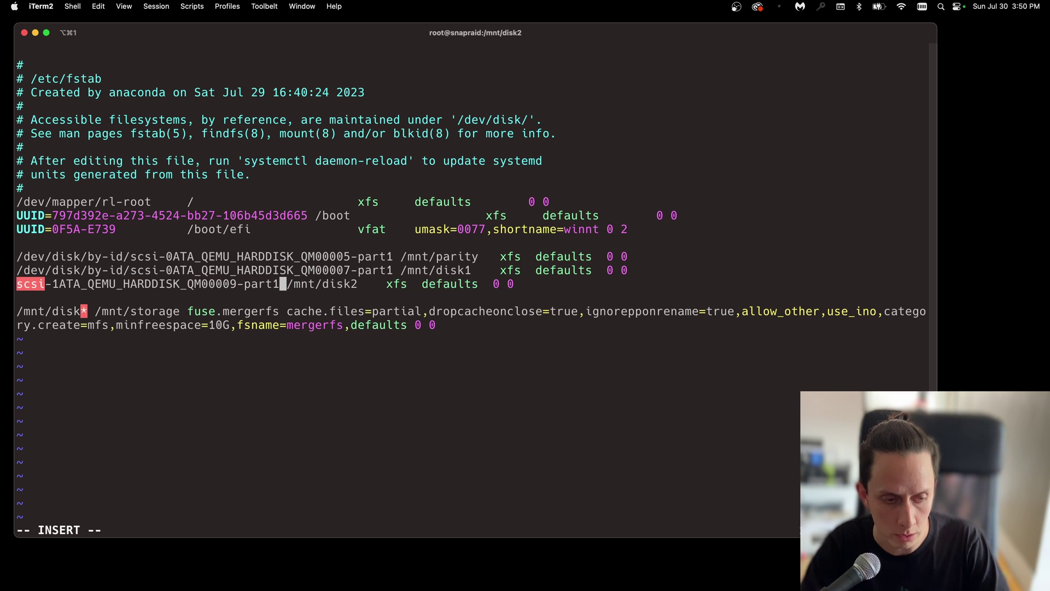
pyautogui.press('Left')
pyautogui.press('Left')
pyautogui.press('Left')
pyautogui.press('Left')
pyautogui.press('Left')
pyautogui.press('Left')
pyautogui.press('Left')
pyautogui.press('Left')
pyautogui.press('Left')
pyautogui.press('Left')
pyautogui.press('Left')
pyautogui.press('Left')
pyautogui.press('Left')
pyautogui.click(20, 284)
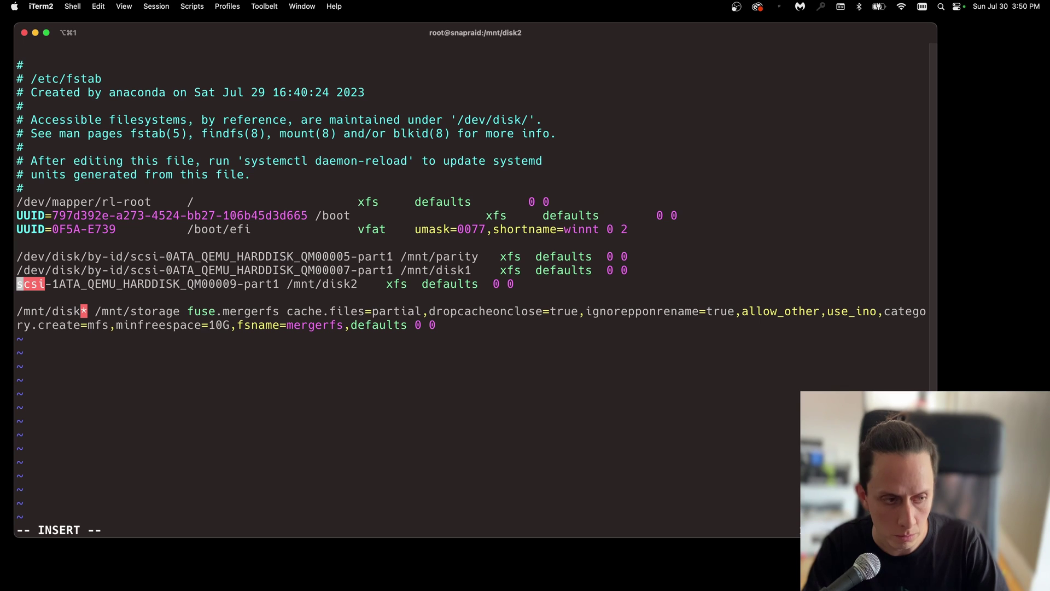
pyautogui.write('/dev/')
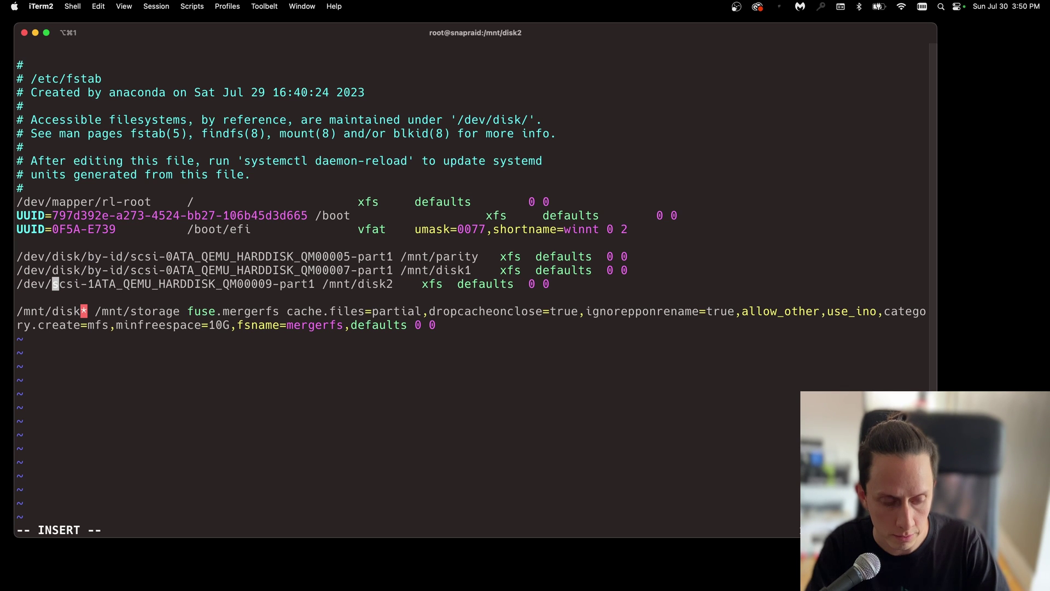
pyautogui.write('disk')
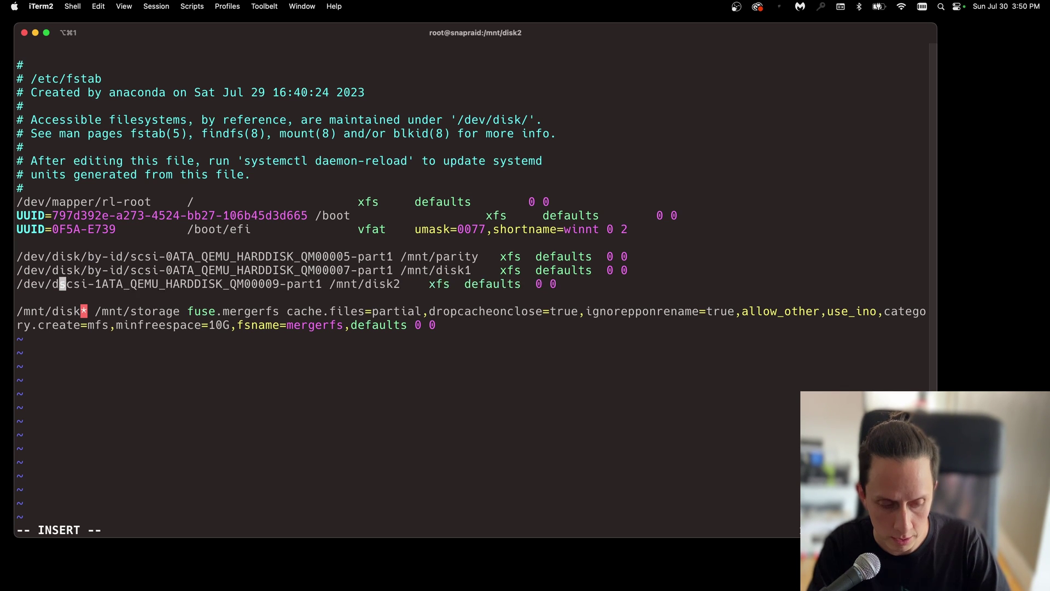
pyautogui.write('/by')
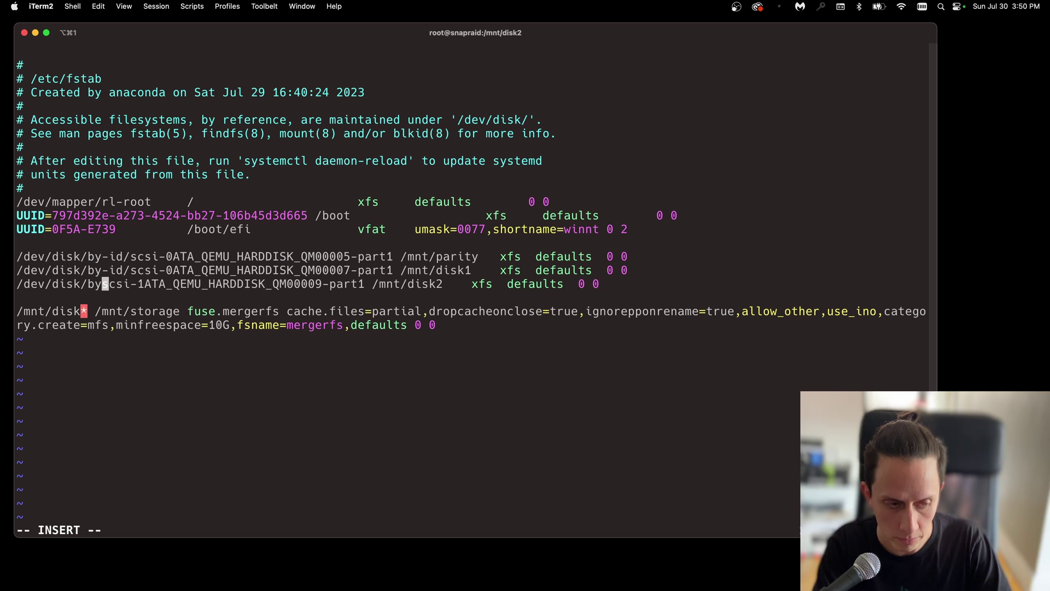
pyautogui.write('-i')
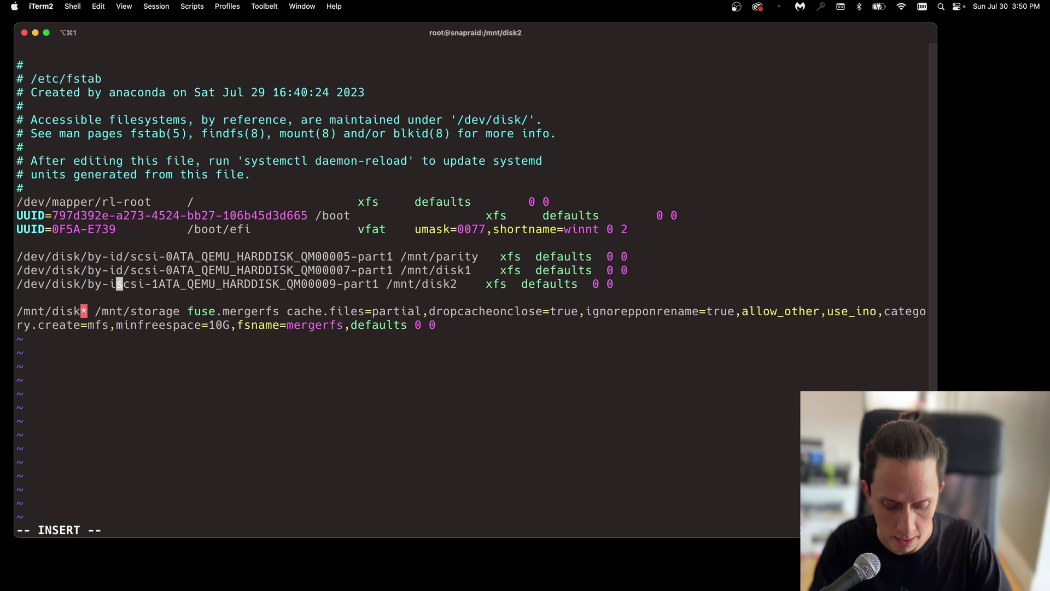
pyautogui.write('d/')
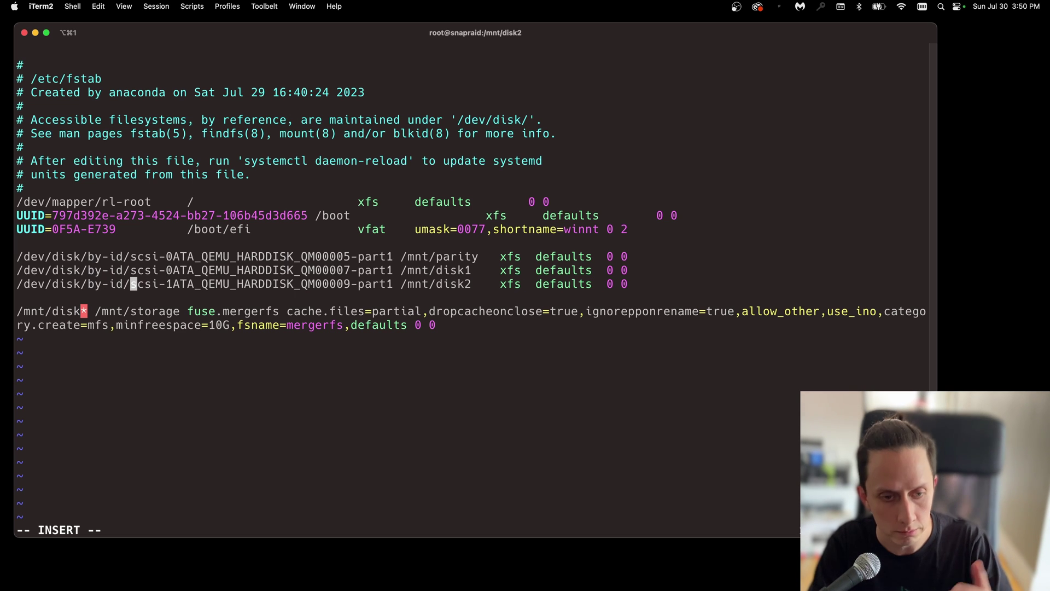
pyautogui.press('Escape')
pyautogui.write(':wq')
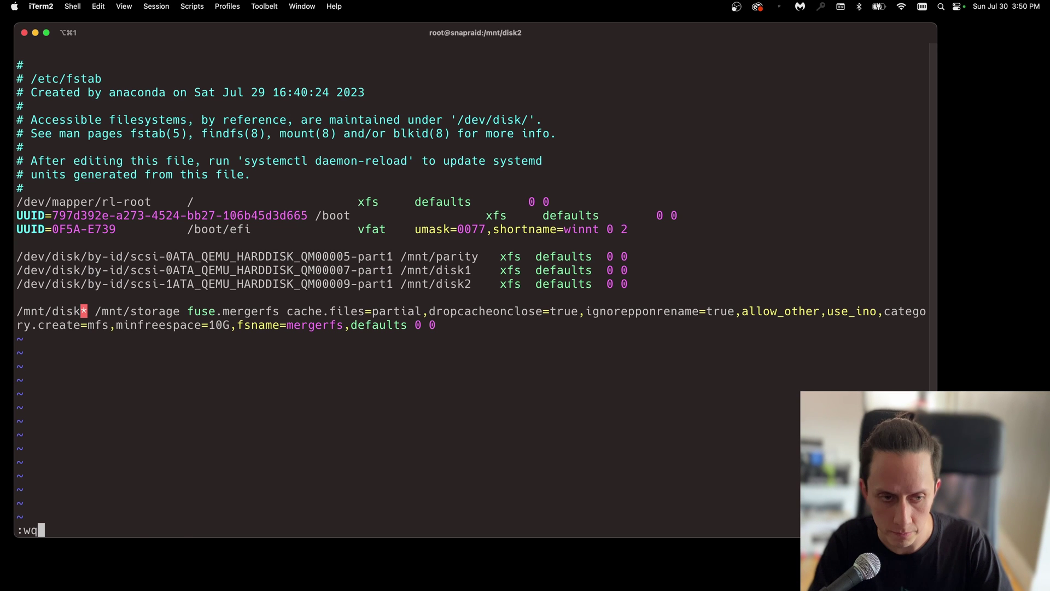
pyautogui.press('Return')
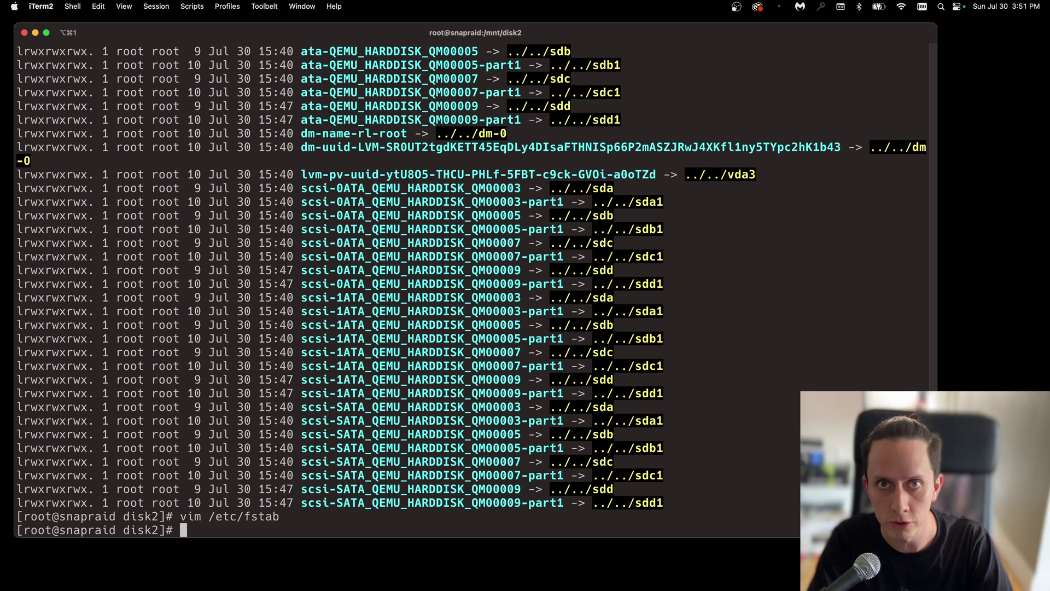
pyautogui.hotkey('ctrl', 'l')
pyautogui.write('mount -a')
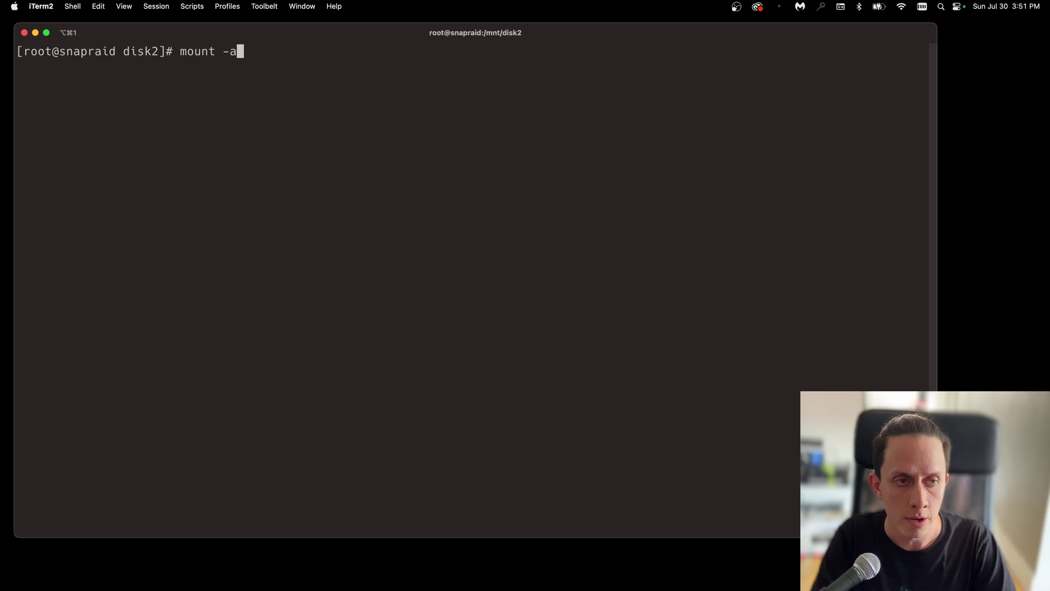
pyautogui.press('Return')
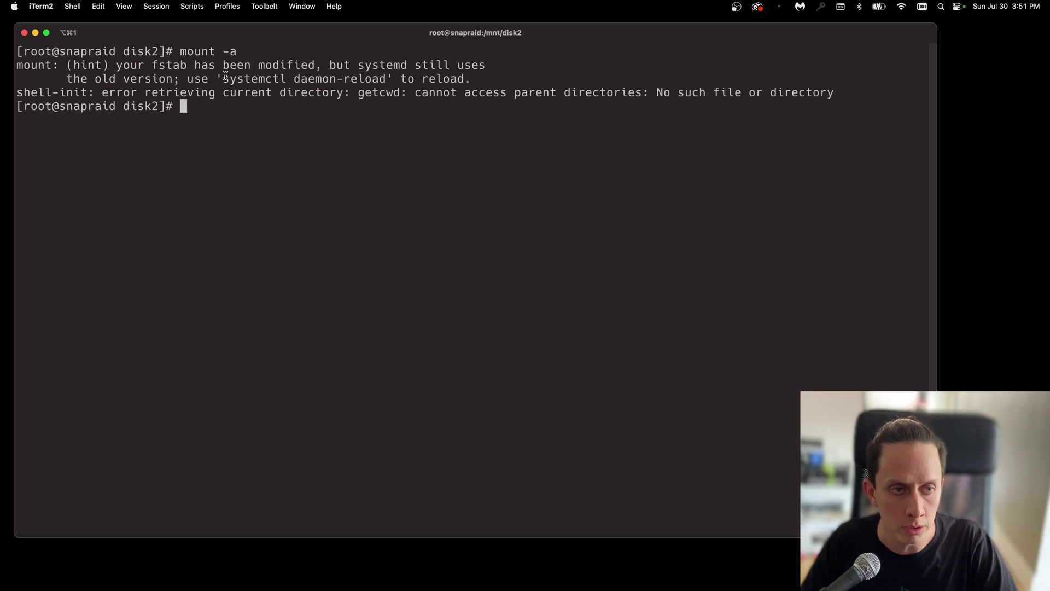
pyautogui.moveTo(223, 79); pyautogui.dragTo(381, 84)
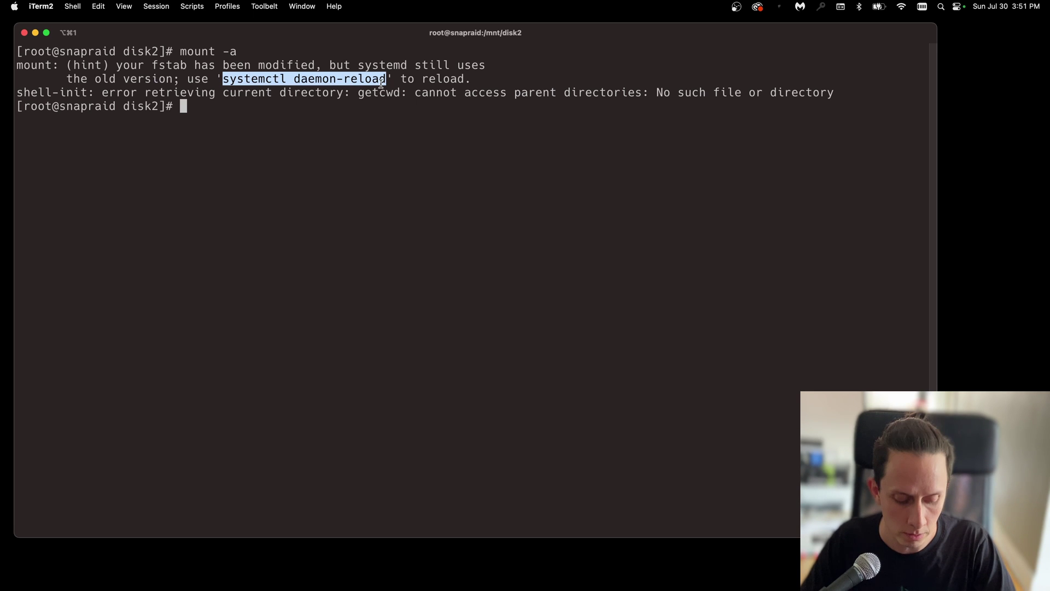
pyautogui.press('super+c')
pyautogui.press('super+v')
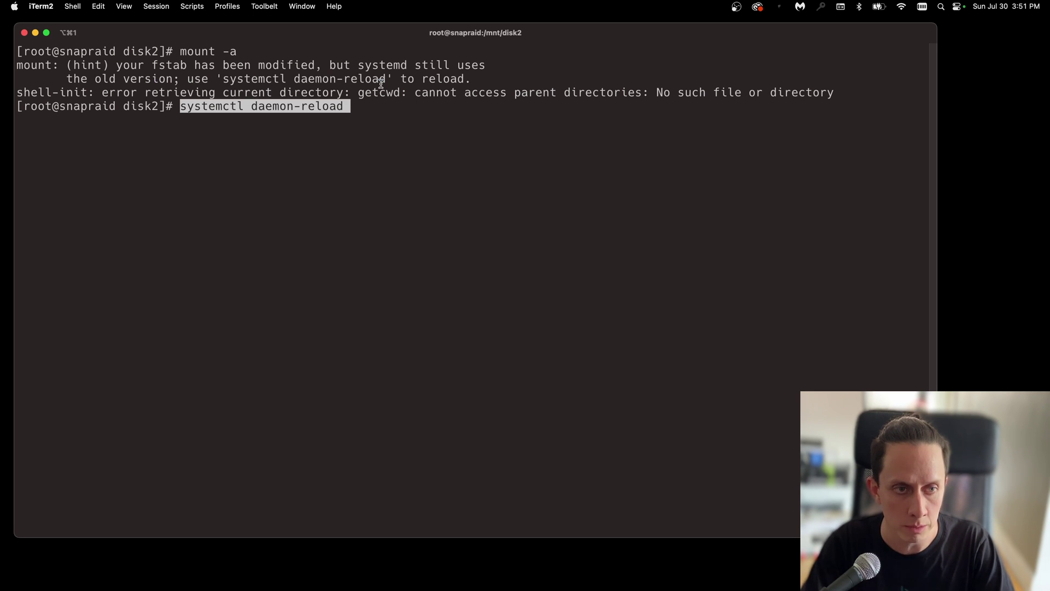
pyautogui.press('Return')
pyautogui.hotkey('ctrl', 'l')
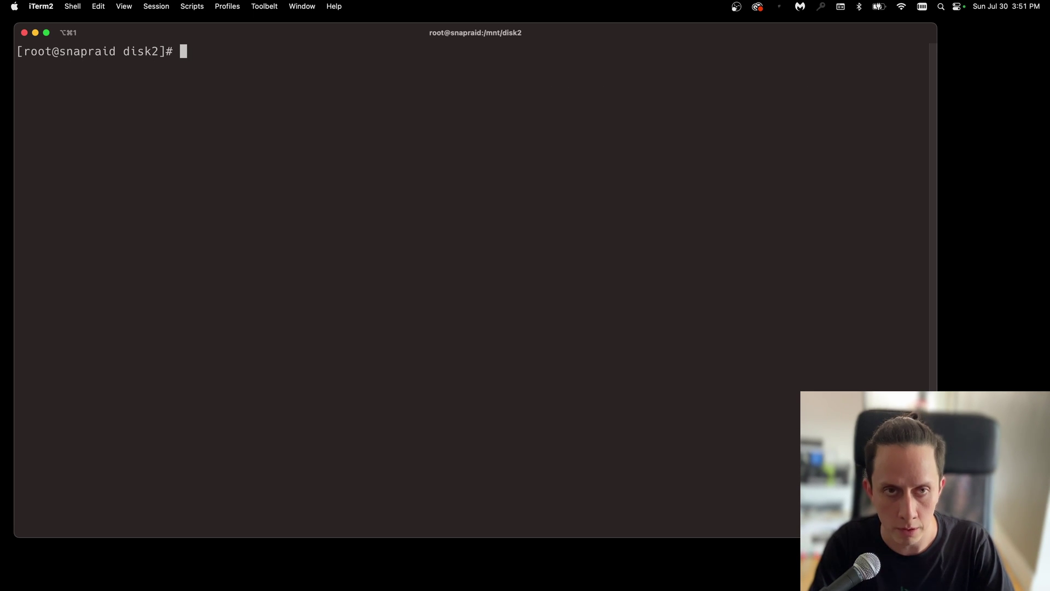
pyautogui.write('cd /')
pyautogui.press('Return')
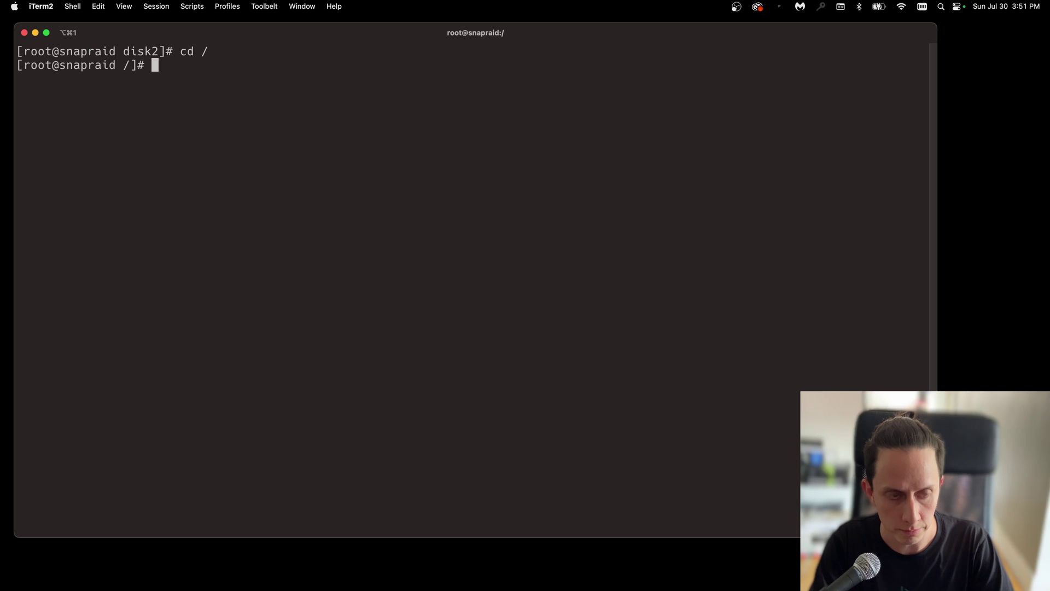
pyautogui.write('df -h')
pyautogui.press('Return')
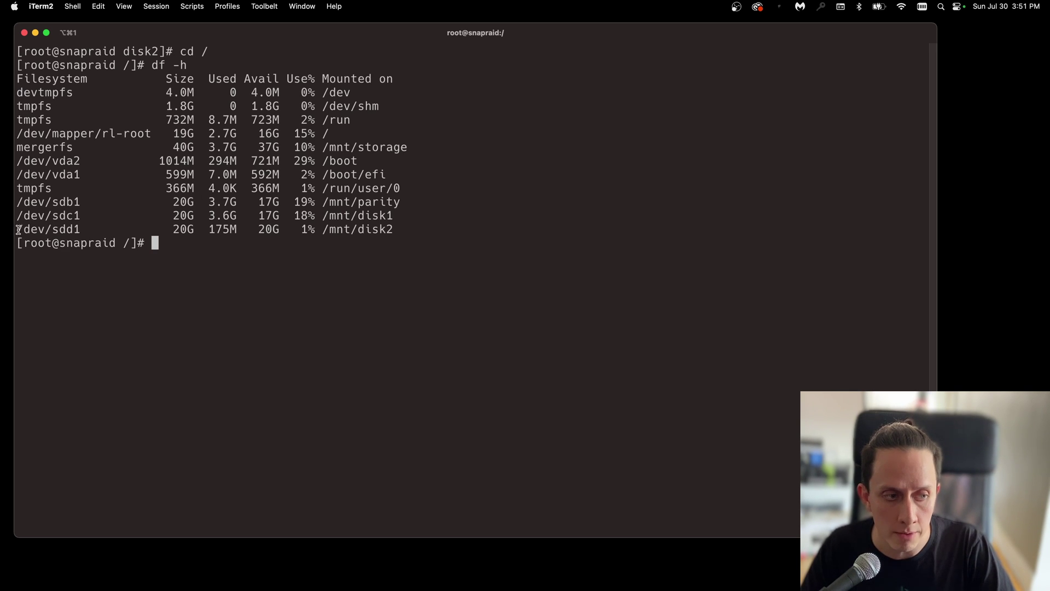
pyautogui.moveTo(17, 229); pyautogui.dragTo(81, 230)
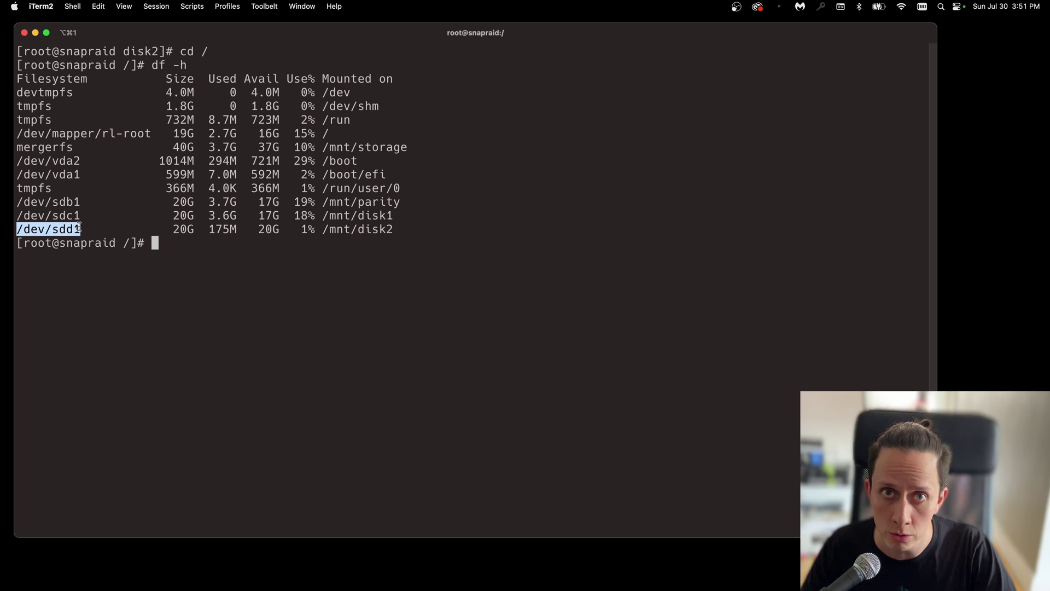
pyautogui.moveTo(322, 230); pyautogui.dragTo(395, 229)
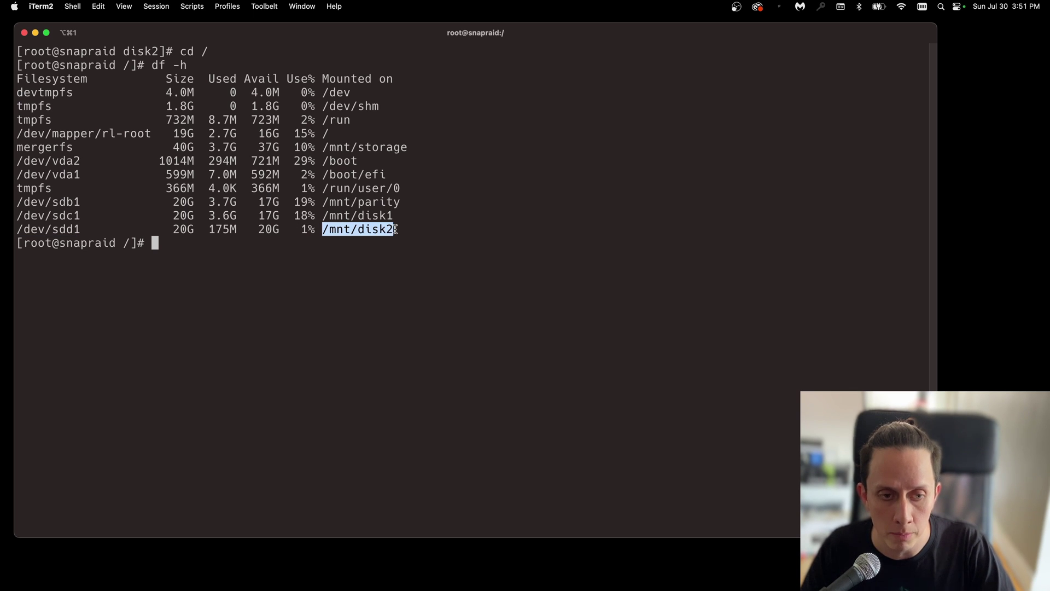
pyautogui.click(239, 450)
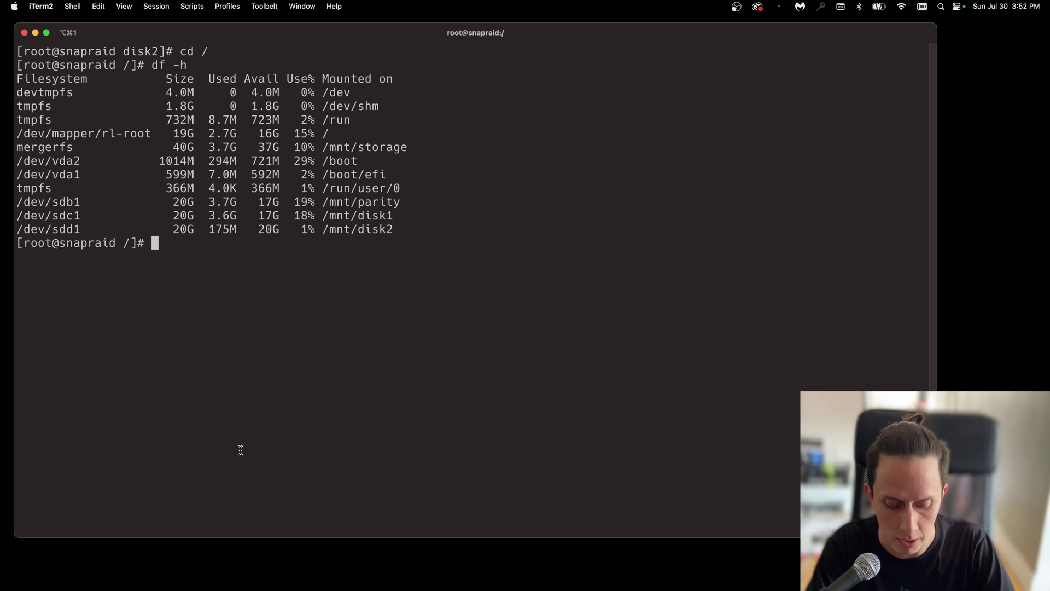
pyautogui.write('vim /et')
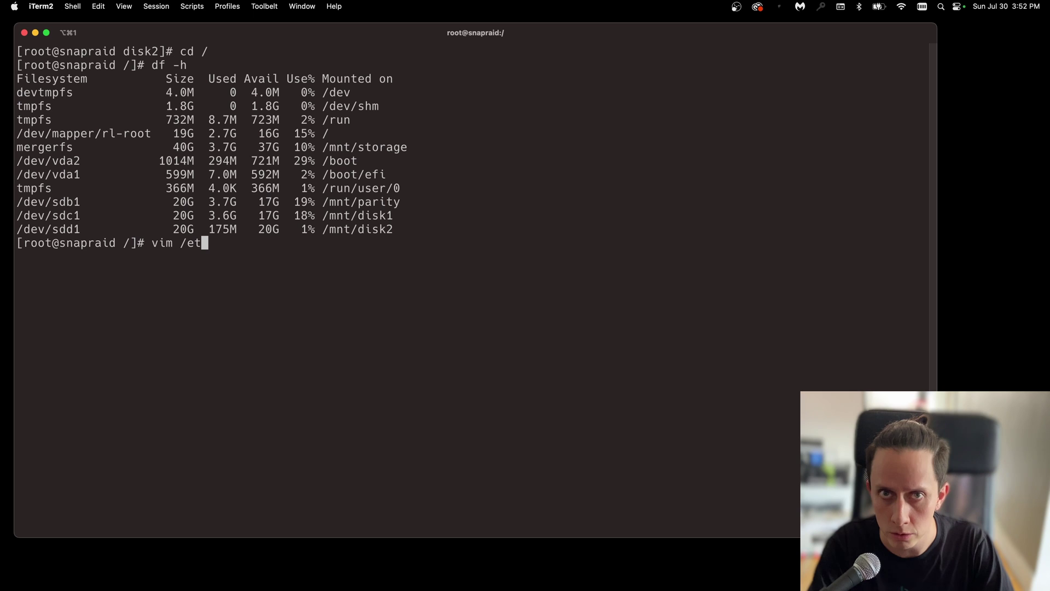
pyautogui.write('c/sn')
pyautogui.press('Tab')
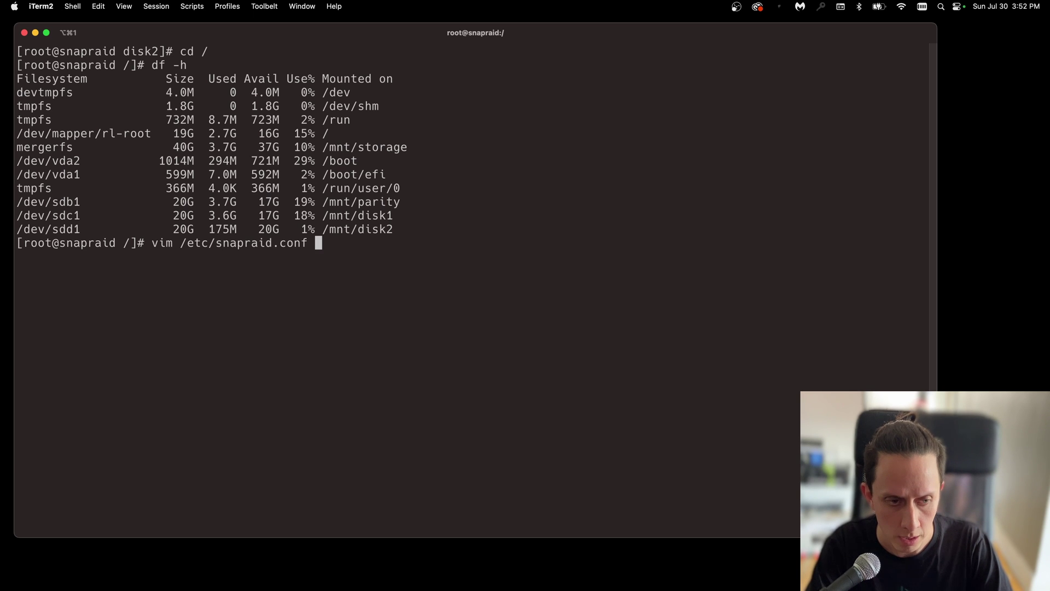
pyautogui.press('Return')
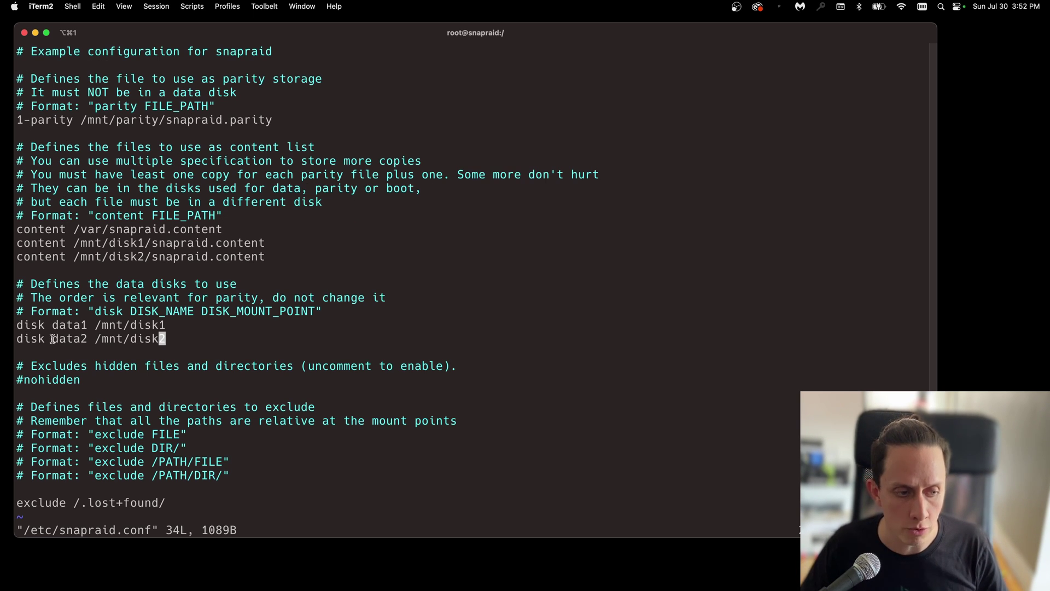
pyautogui.moveTo(53, 339); pyautogui.dragTo(165, 339)
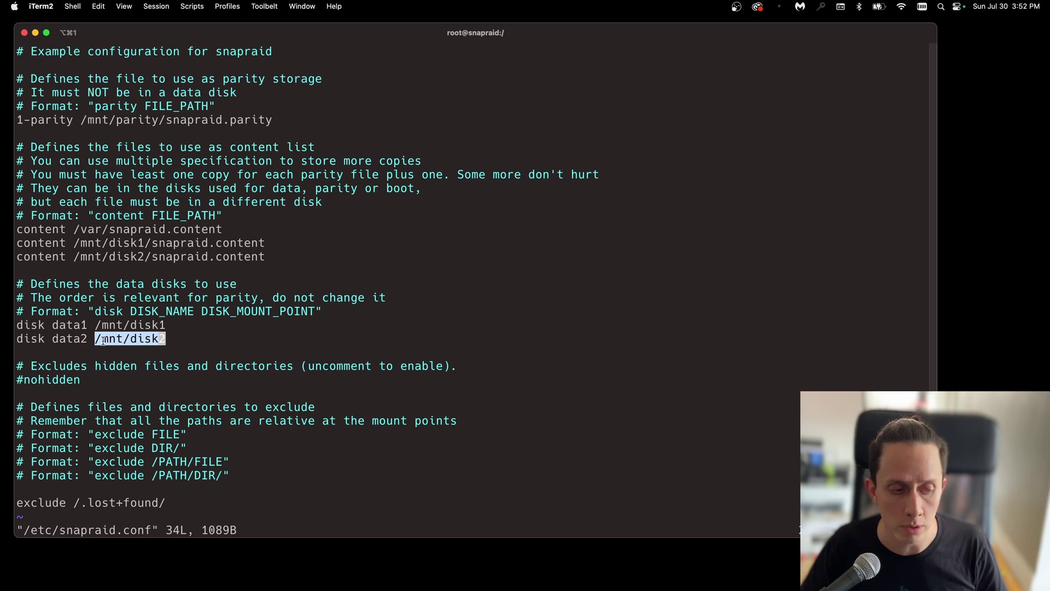
pyautogui.doubleClick(69, 339)
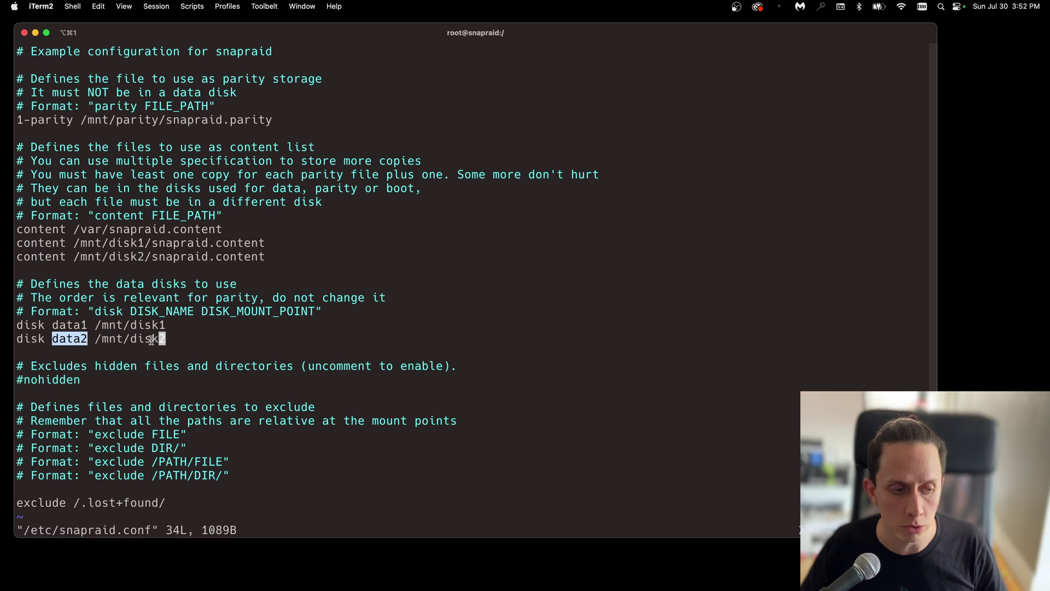
pyautogui.click(67, 343)
pyautogui.write(':w')
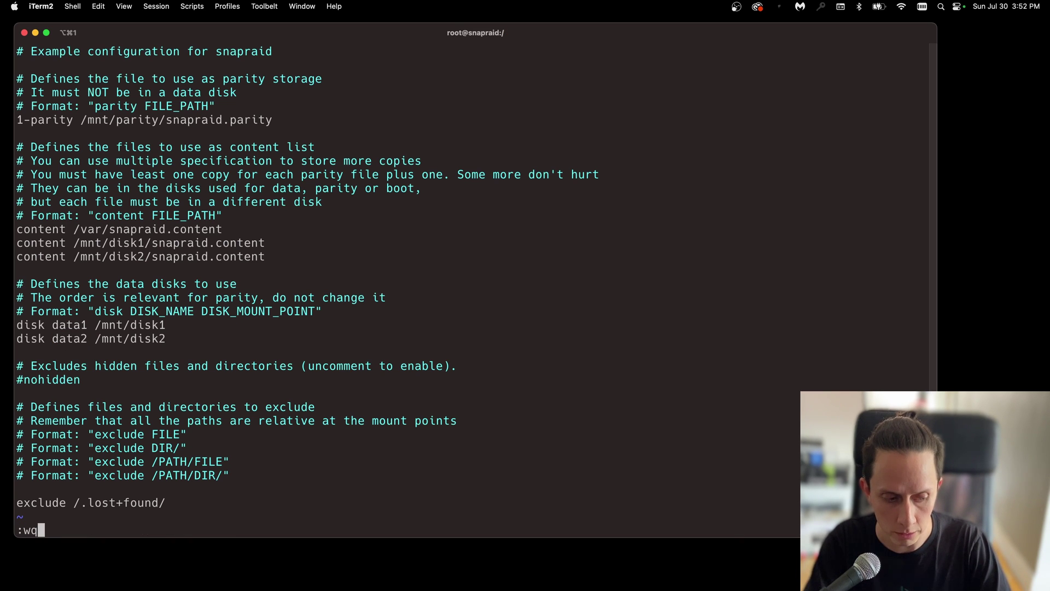
pyautogui.write('q')
pyautogui.press('Return')
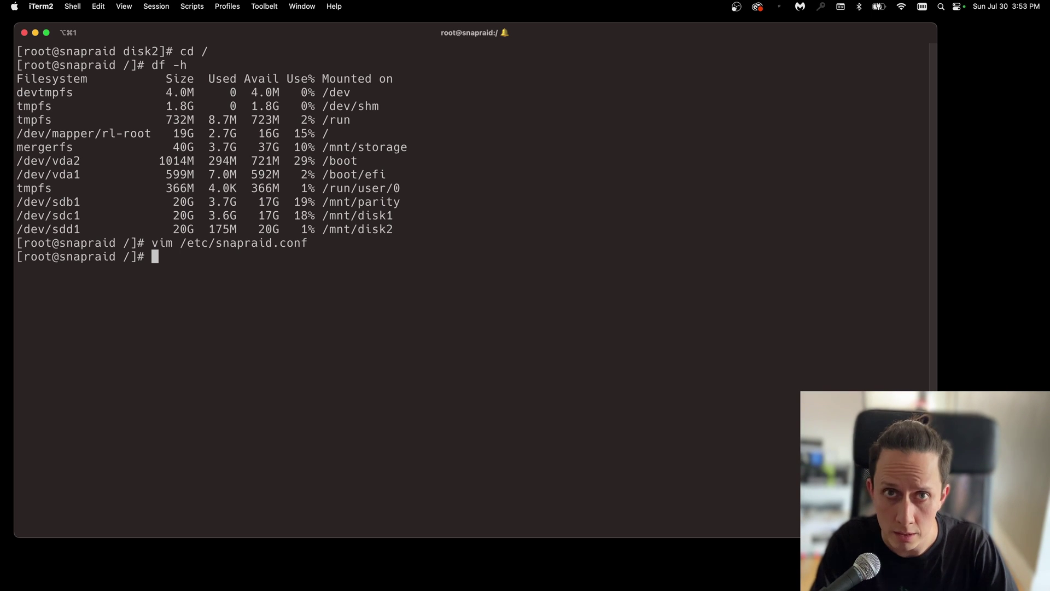
# Run snapraid -d data2 -l fix.log fix to rebuild data2, recovering all 13437 errors
pyautogui.write('snaprad')
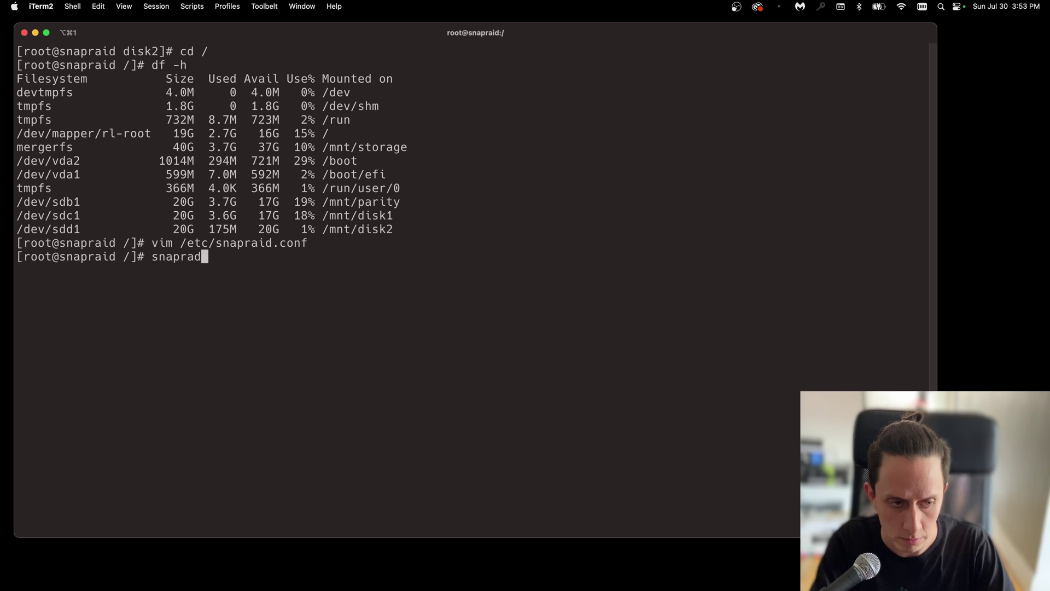
pyautogui.press('BackSpace')
pyautogui.write('id -d')
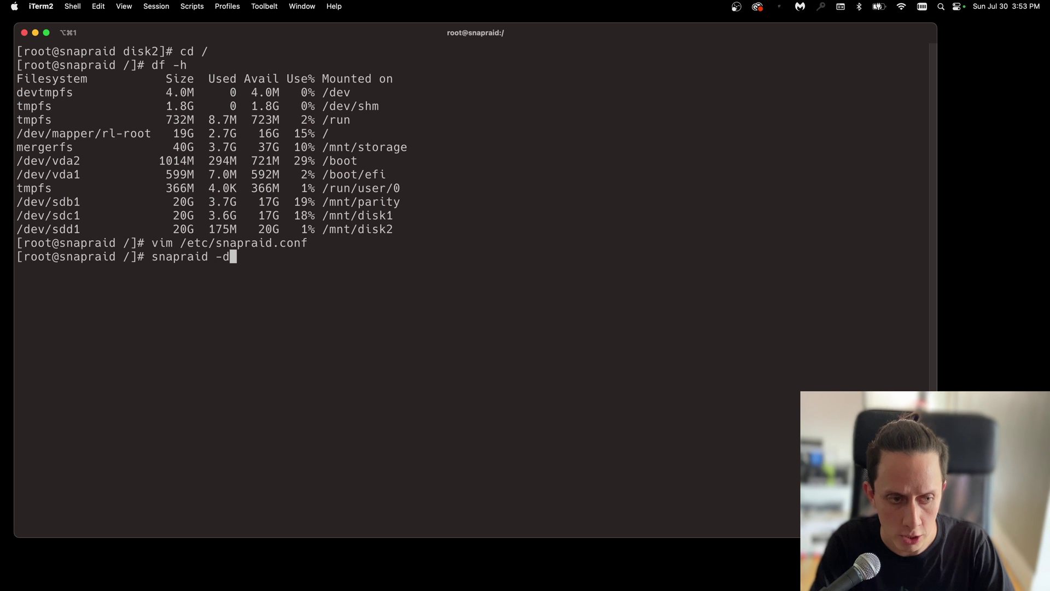
pyautogui.write(' data2')
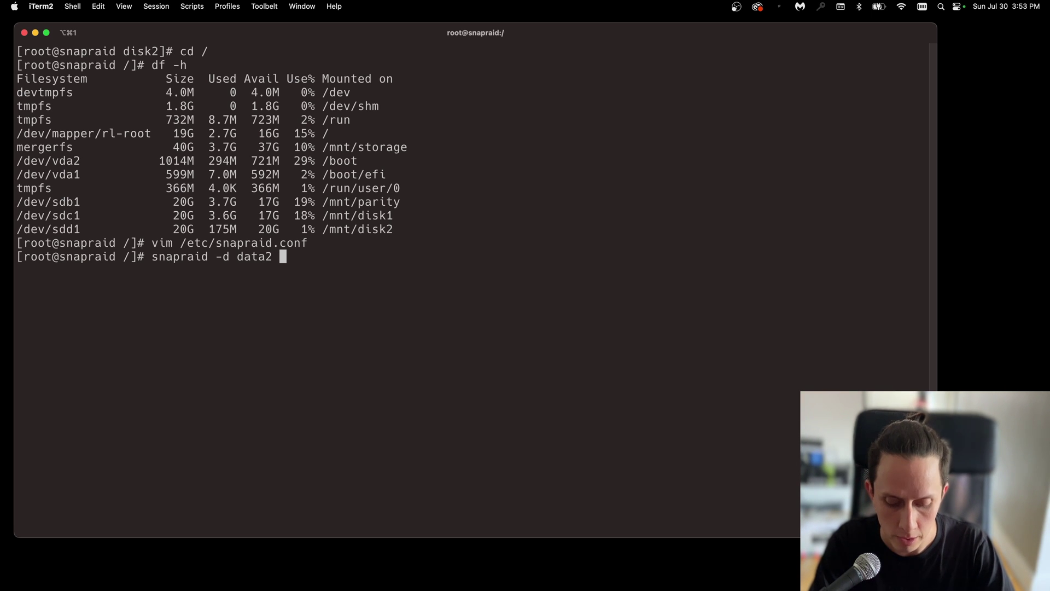
pyautogui.write(' -l ')
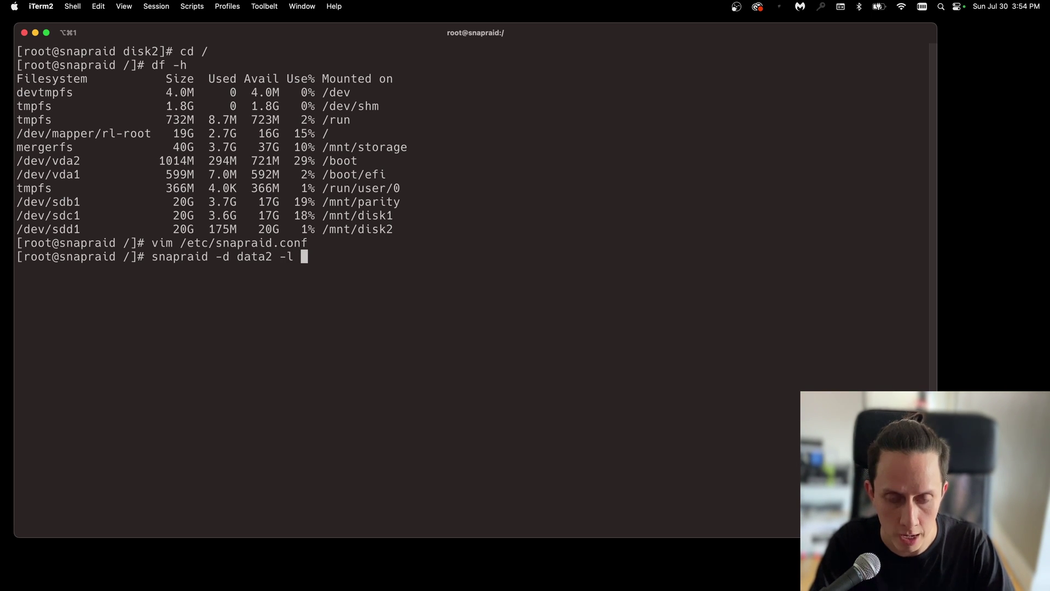
pyautogui.write('log')
pyautogui.press('BackSpace')
pyautogui.press('BackSpace')
pyautogui.press('BackSpace')
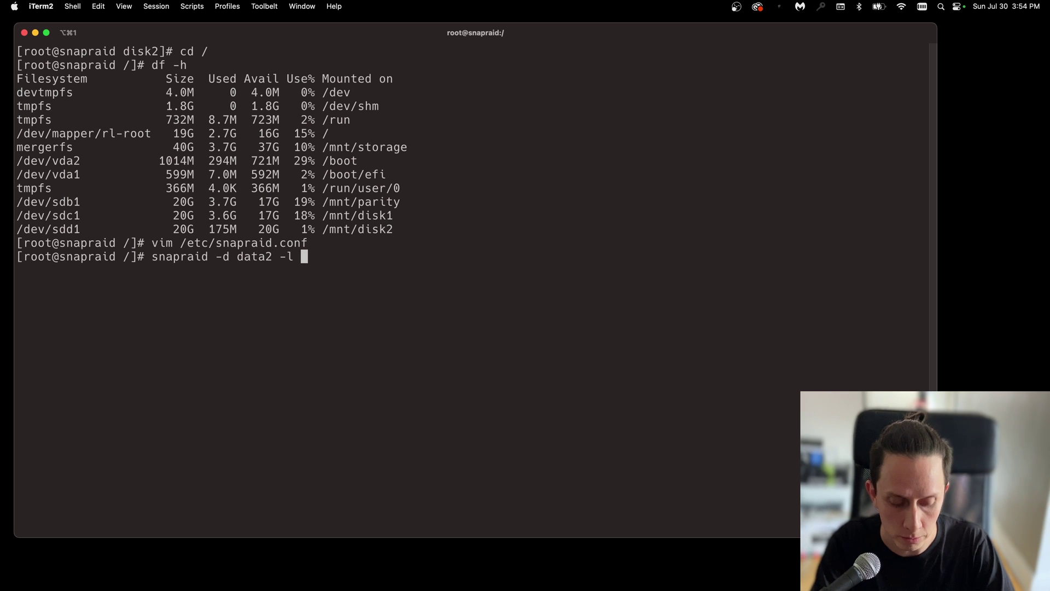
pyautogui.write('fix.log')
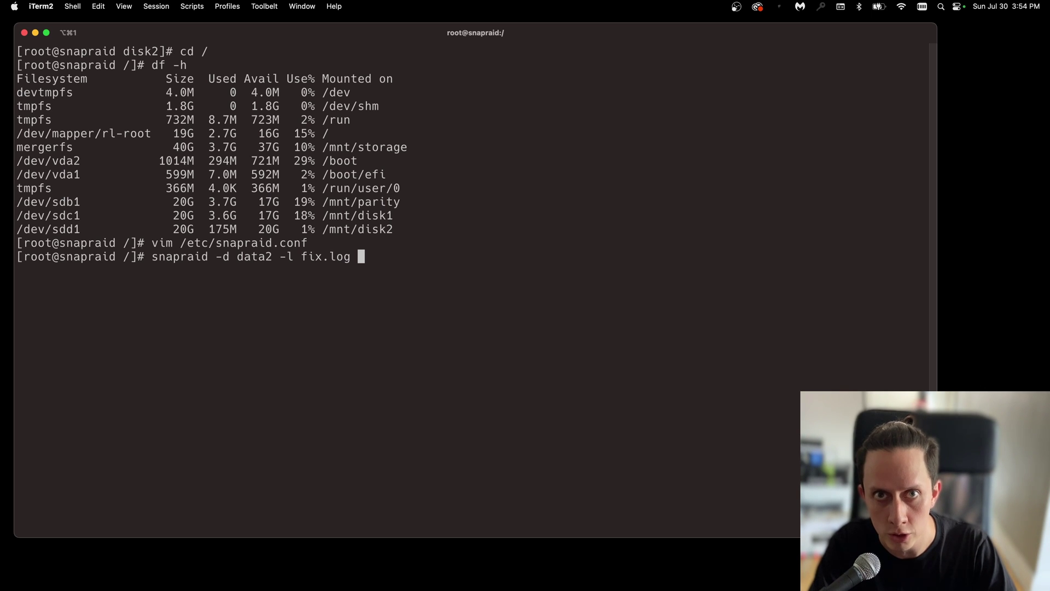
pyautogui.write('fix')
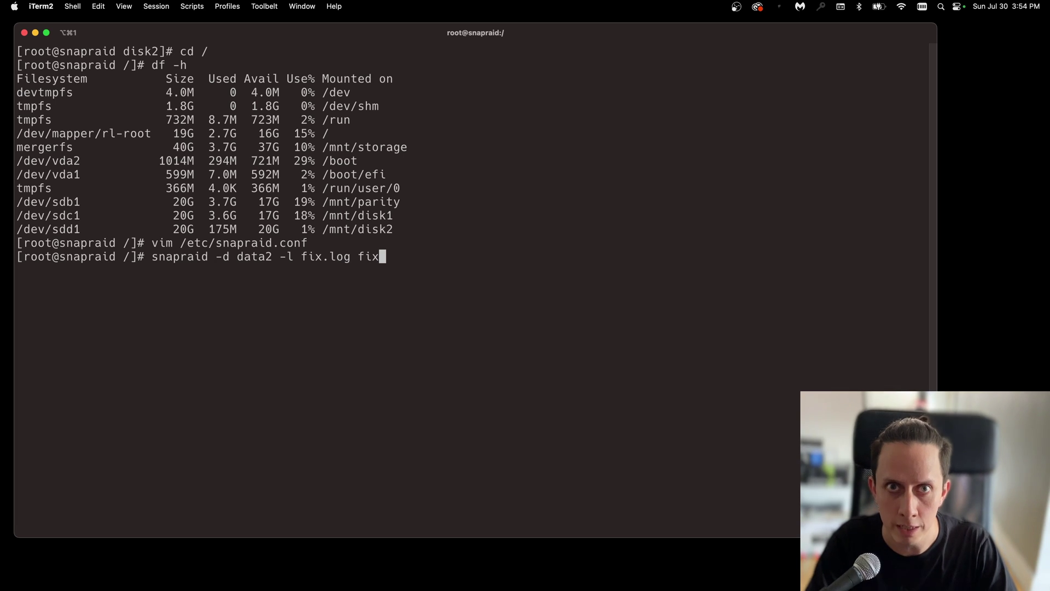
pyautogui.press('Return')
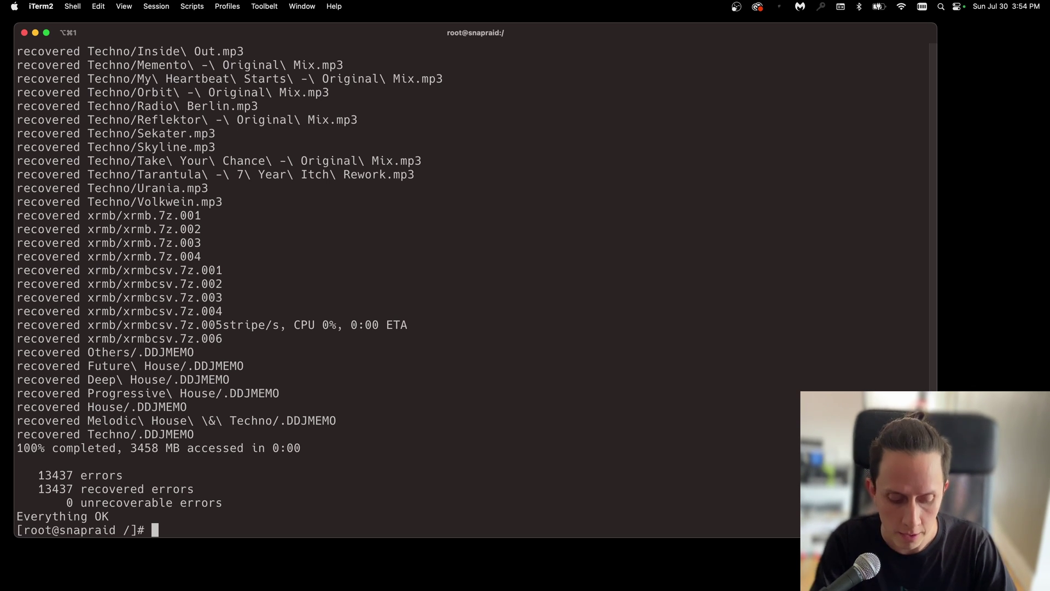
# Run snapraid check to verify the repaired array reaches 100% with Everything OK
pyautogui.write('sn')
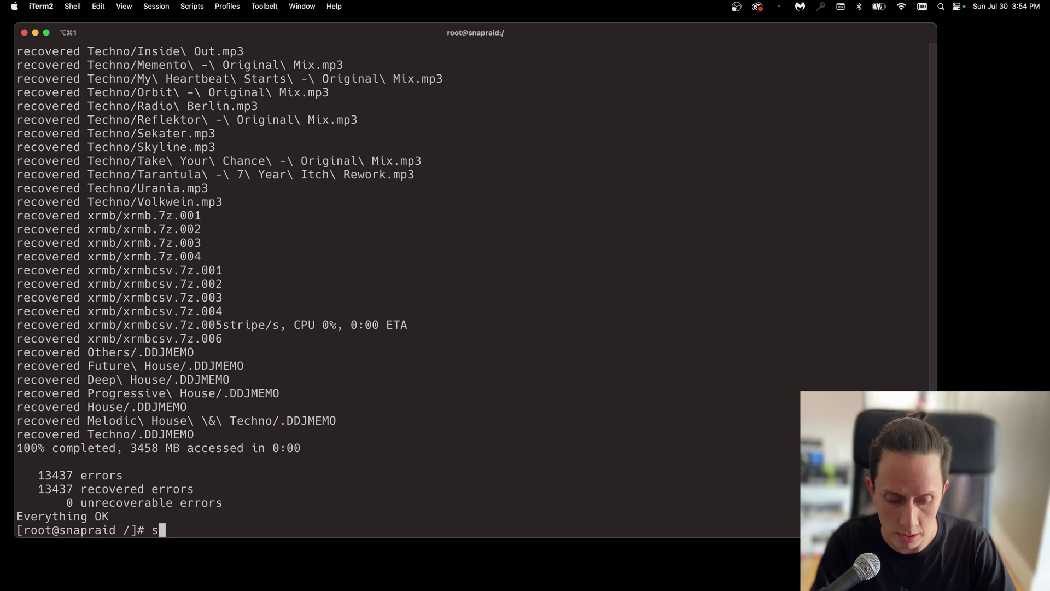
pyautogui.write('apraid check')
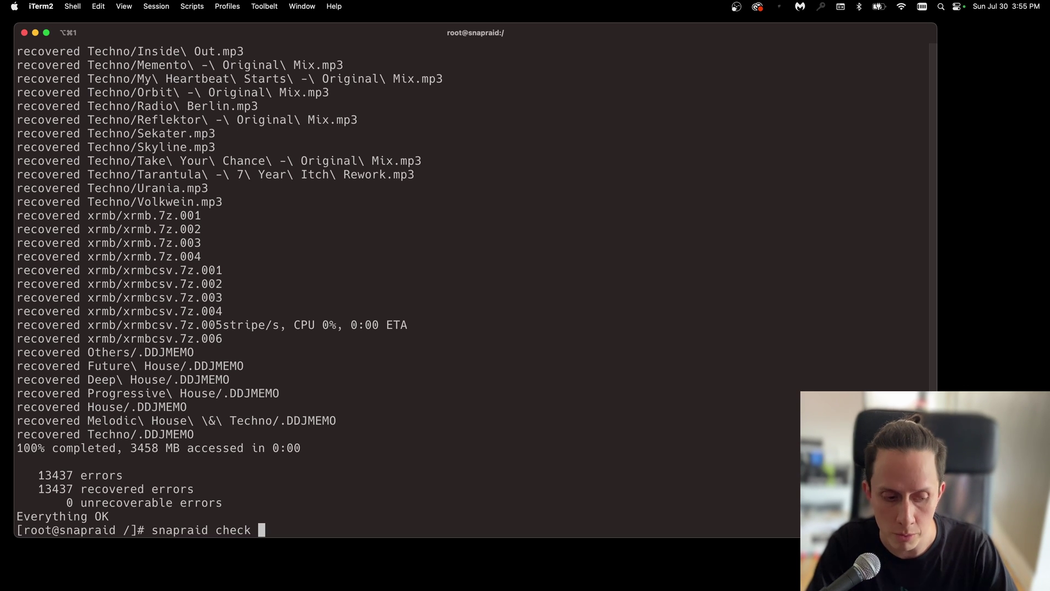
pyautogui.press('Return')
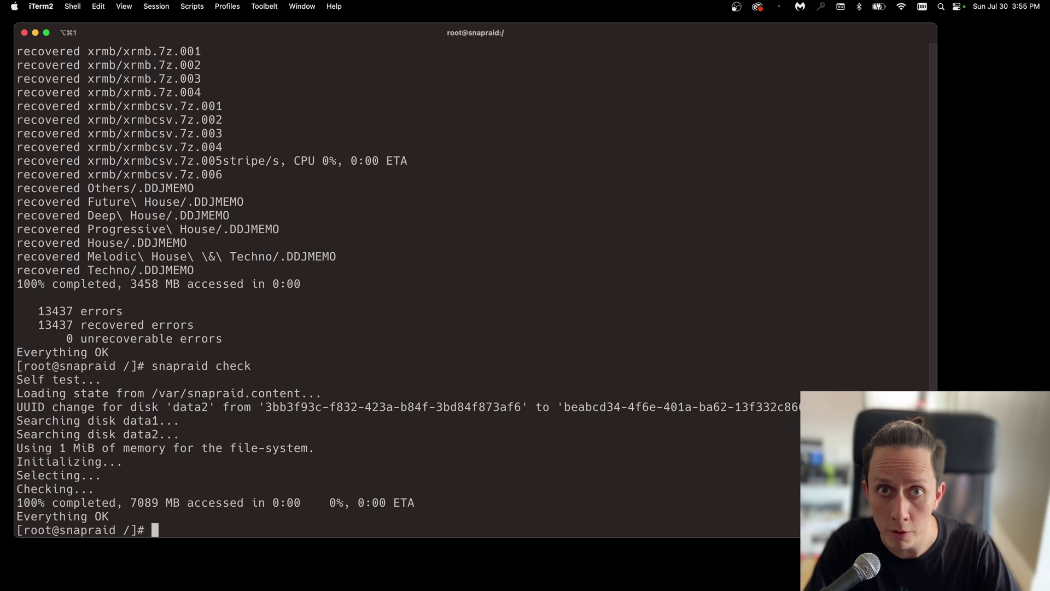
# Go to /mnt/disk2 and run ls -l, showing restored folders like Afro House, Techno and xrmb
pyautogui.write('cd /')
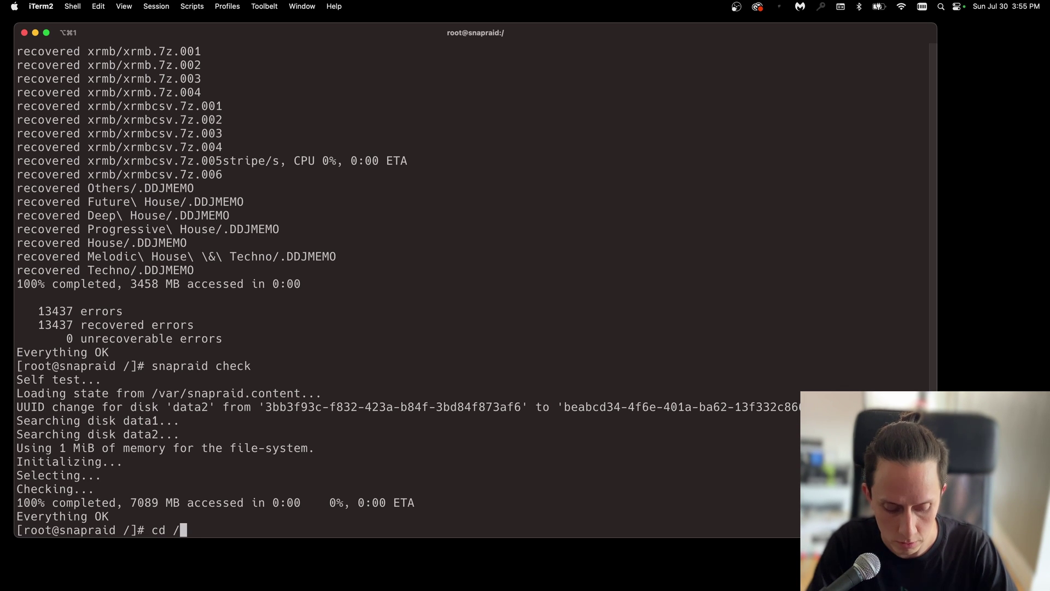
pyautogui.write('dev/')
pyautogui.press('BackSpace')
pyautogui.press('BackSpace')
pyautogui.press('BackSpace')
pyautogui.press('BackSpace')
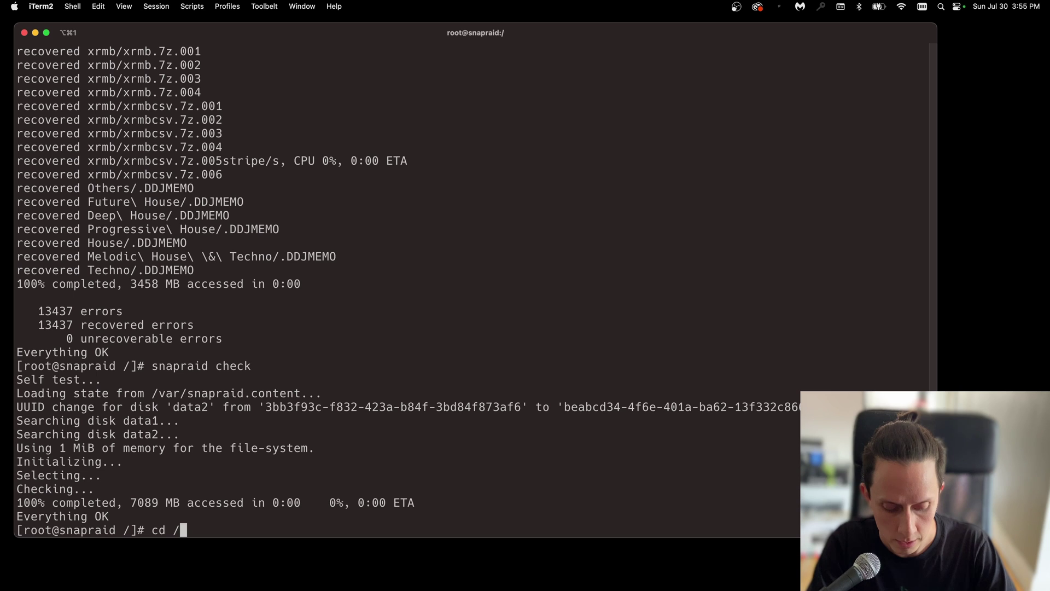
pyautogui.write('m')
pyautogui.press('Tab')
pyautogui.write('disk')
pyautogui.press('Tab')
pyautogui.write('2')
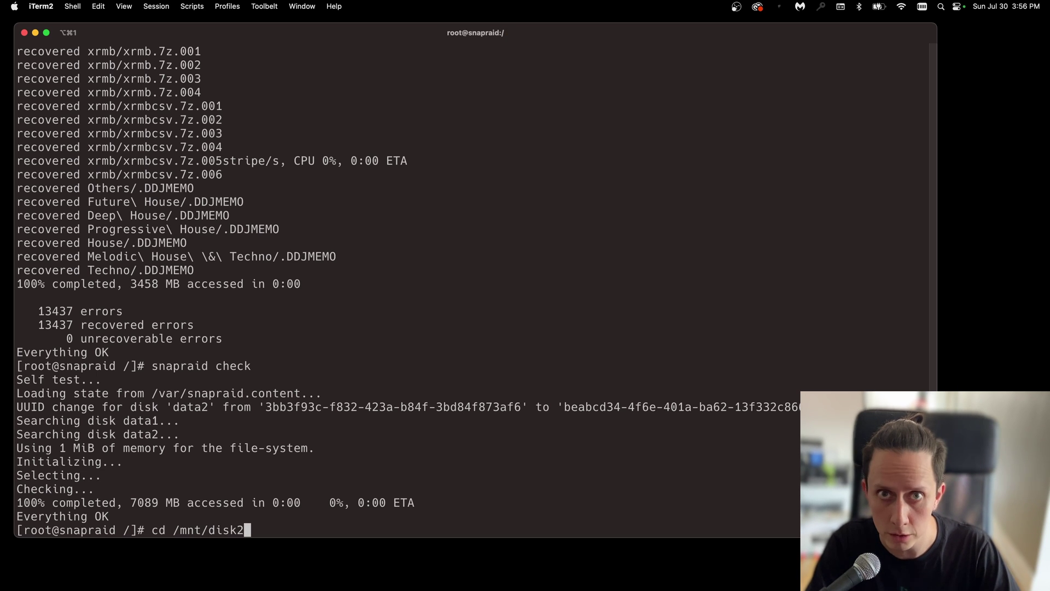
pyautogui.press('Return')
pyautogui.write('ls -l')
pyautogui.press('Return')
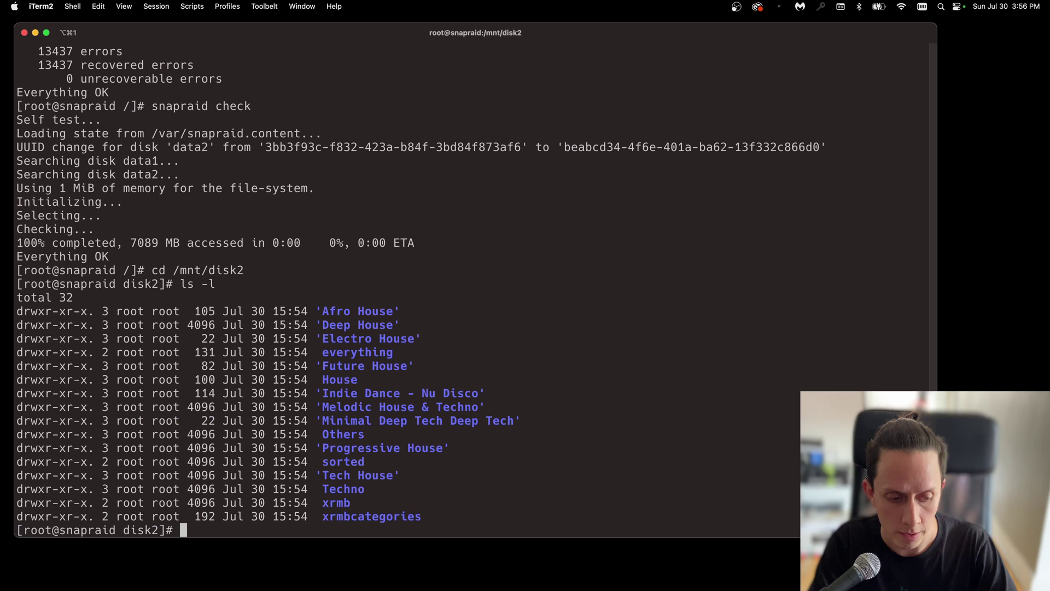